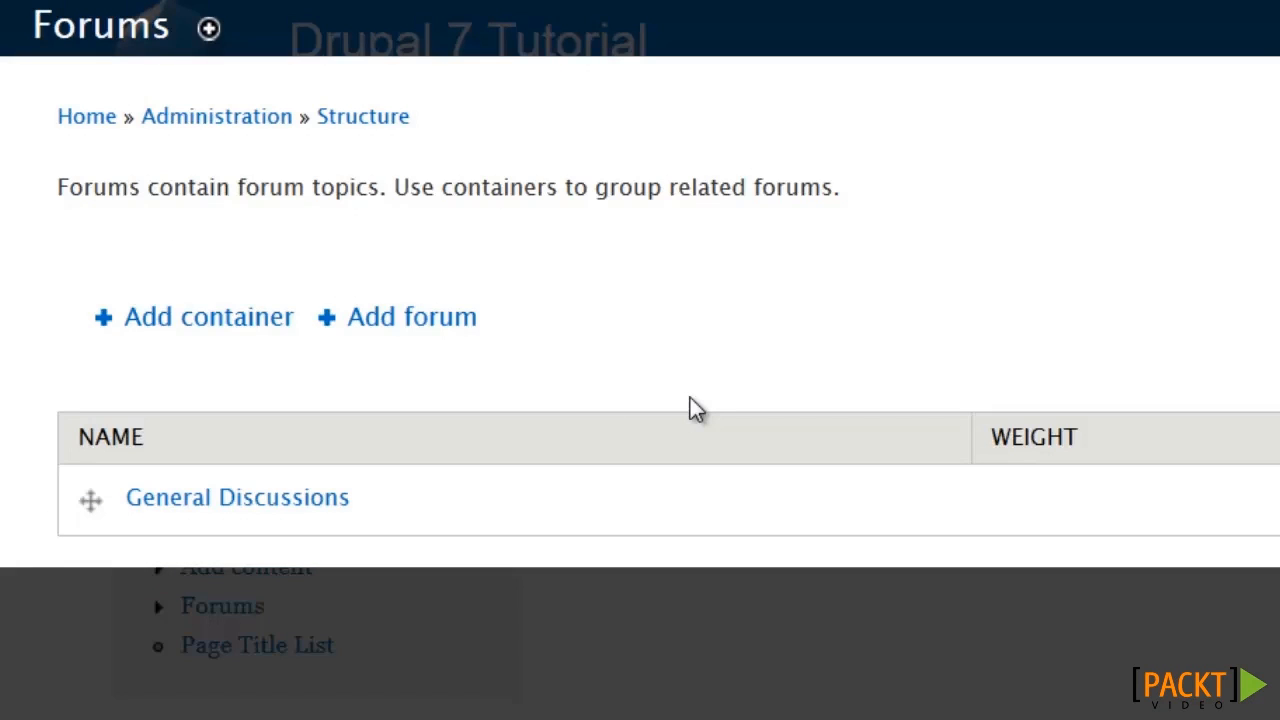
Start a new forum container named "Organization Forum" and enter "Organization Forum" as its description.
click(256, 334)
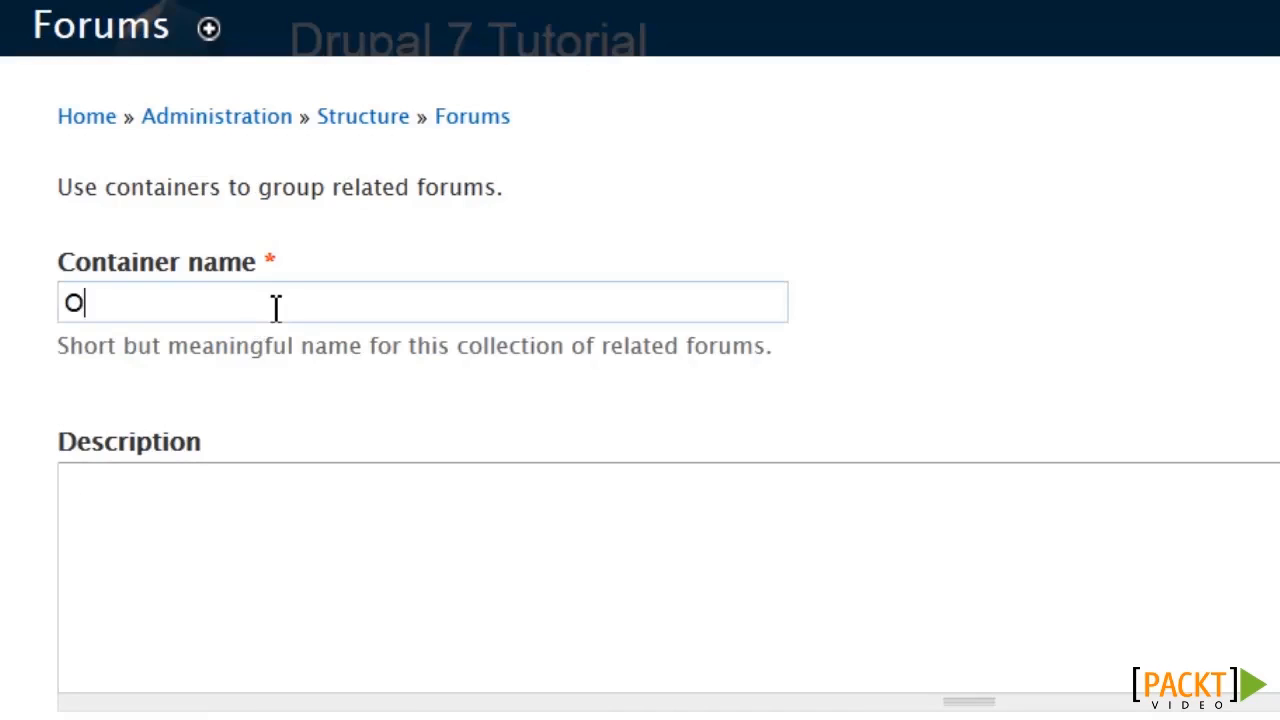
click(276, 307)
text(O)
key(Down)
key(Return)
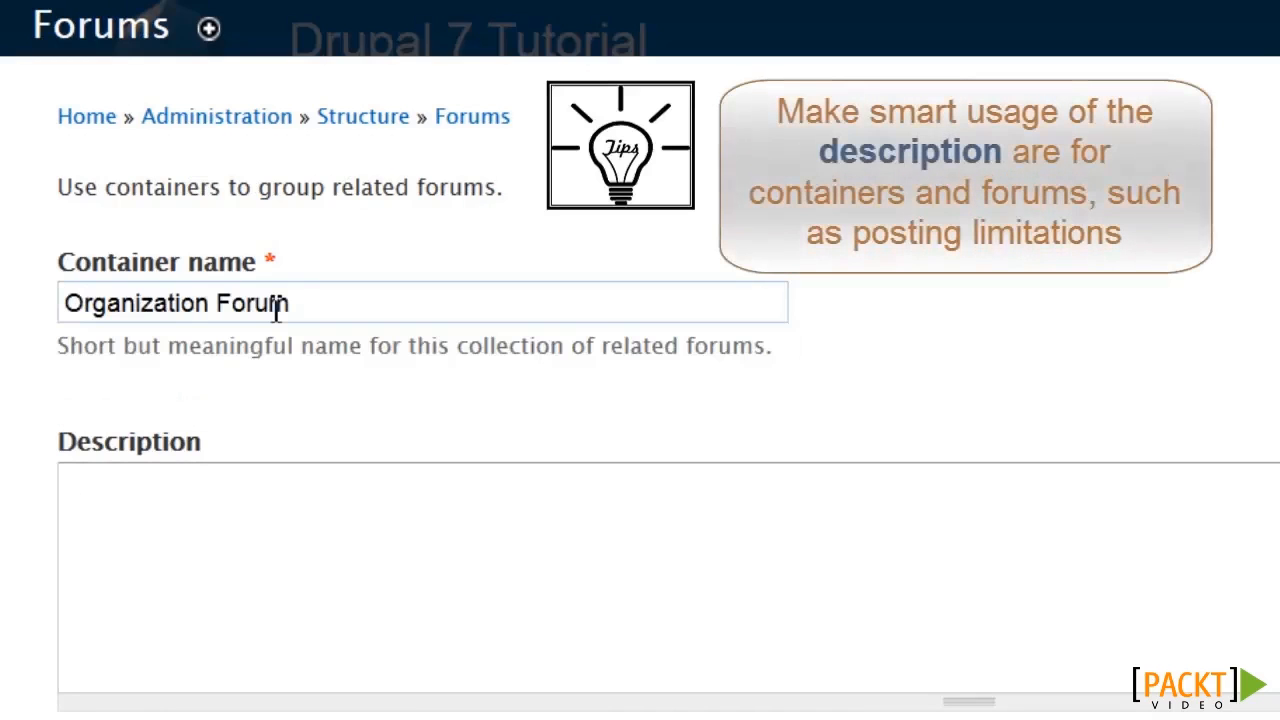
click(258, 519)
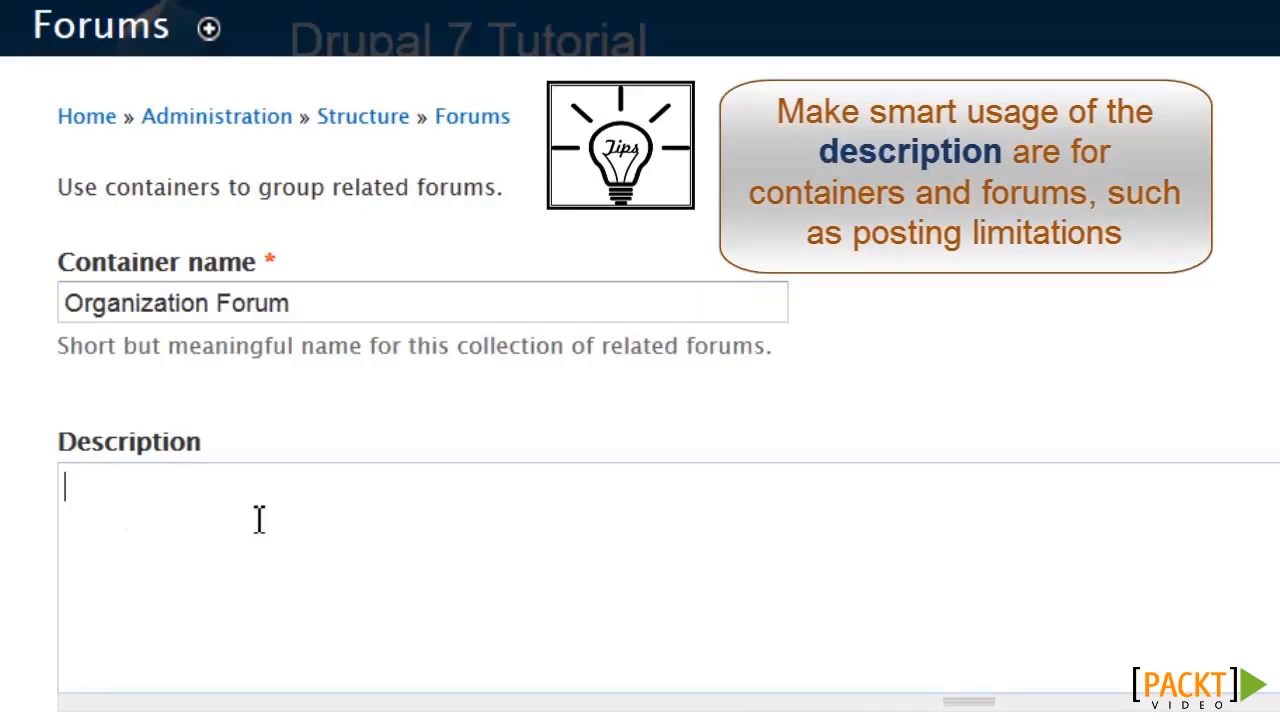
text(Organization Forum)
Set the container's parent to <root> and save the container.
scroll(447, 593, down, 8)
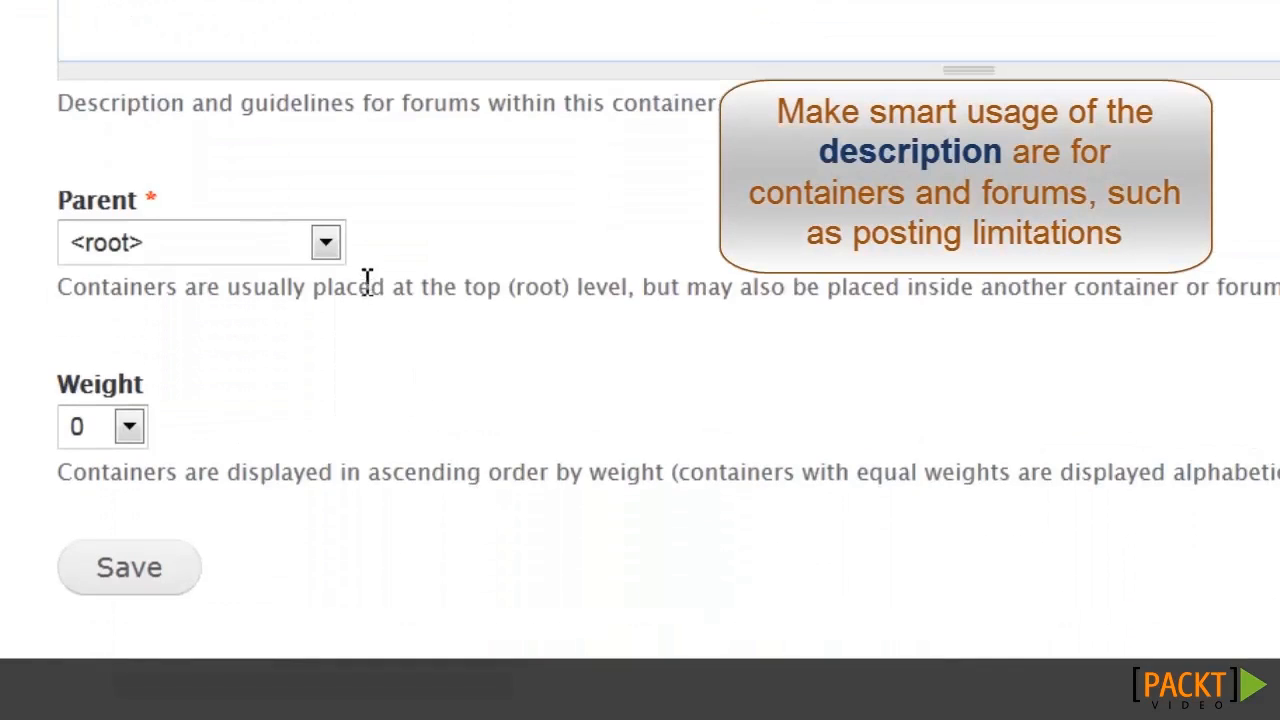
click(327, 245)
click(228, 288)
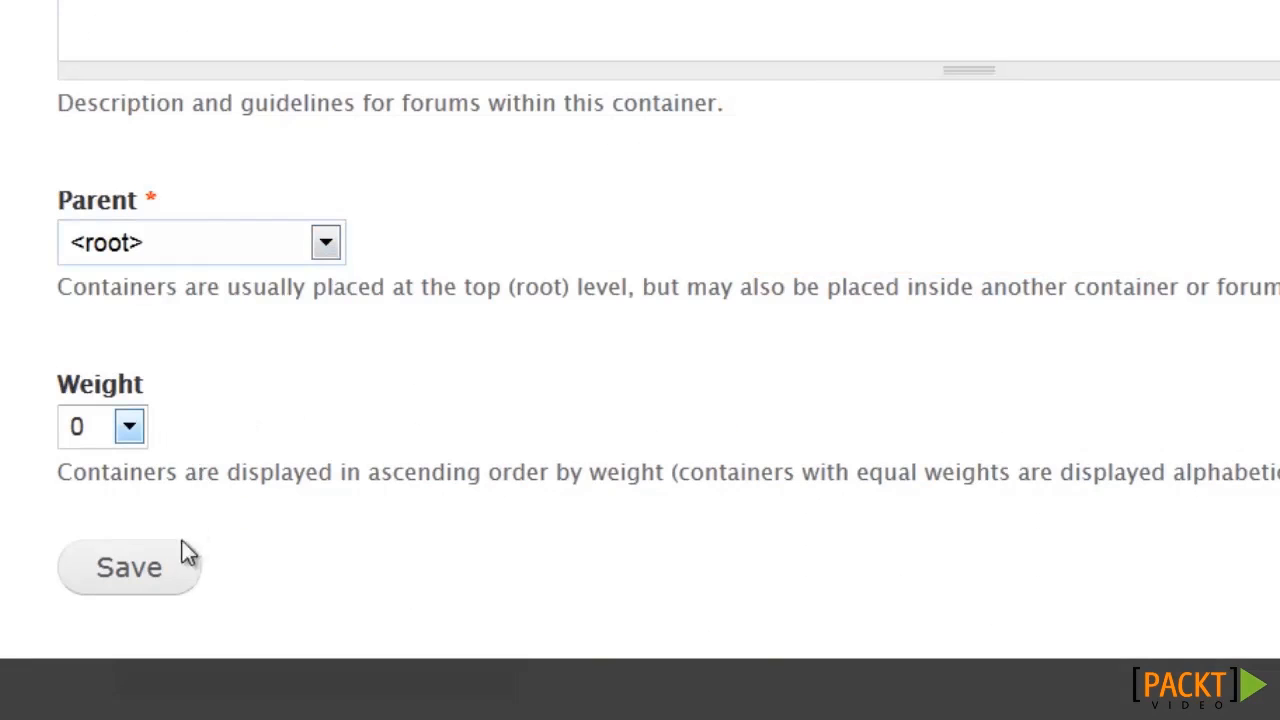
click(168, 570)
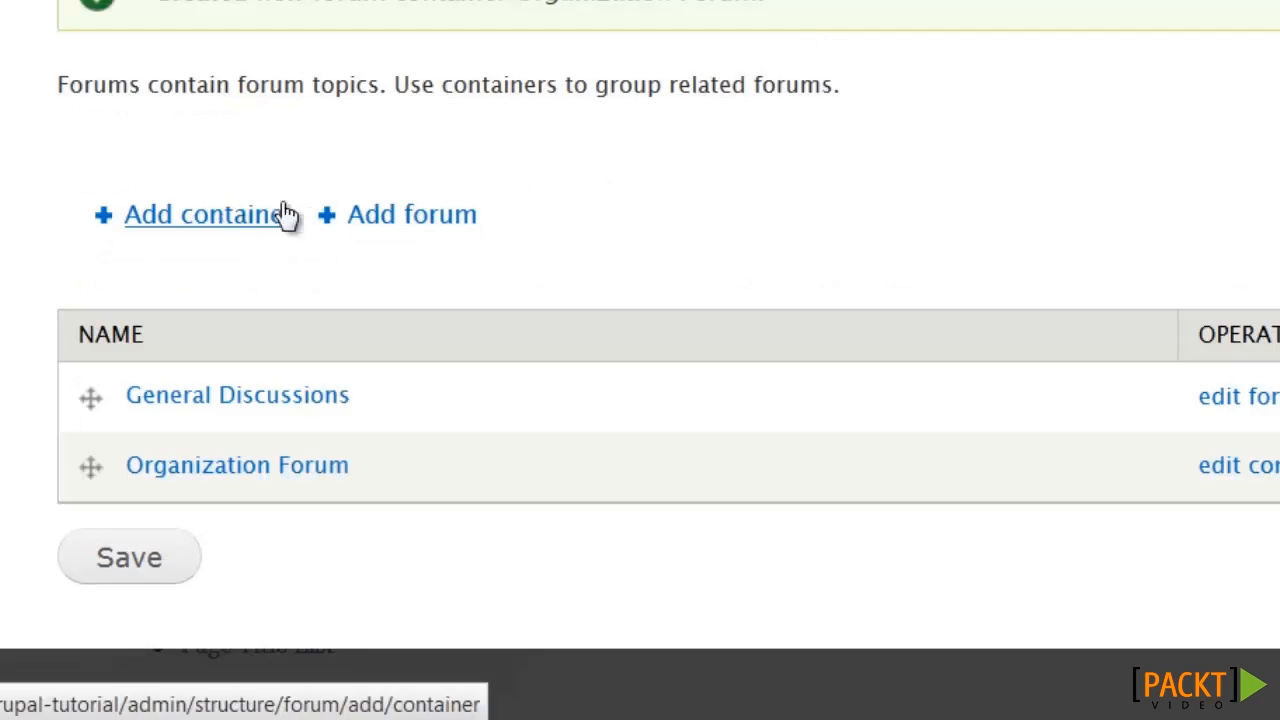
Start a new forum with the name "Announcements".
click(416, 218)
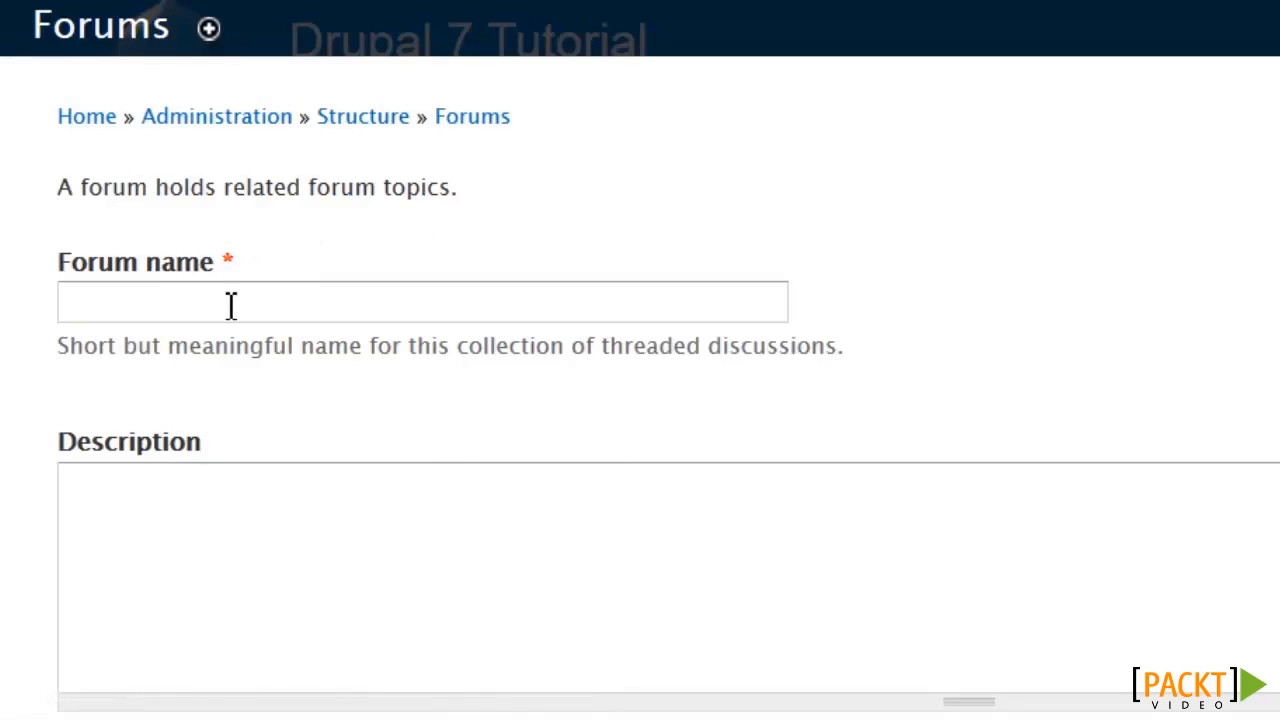
click(214, 300)
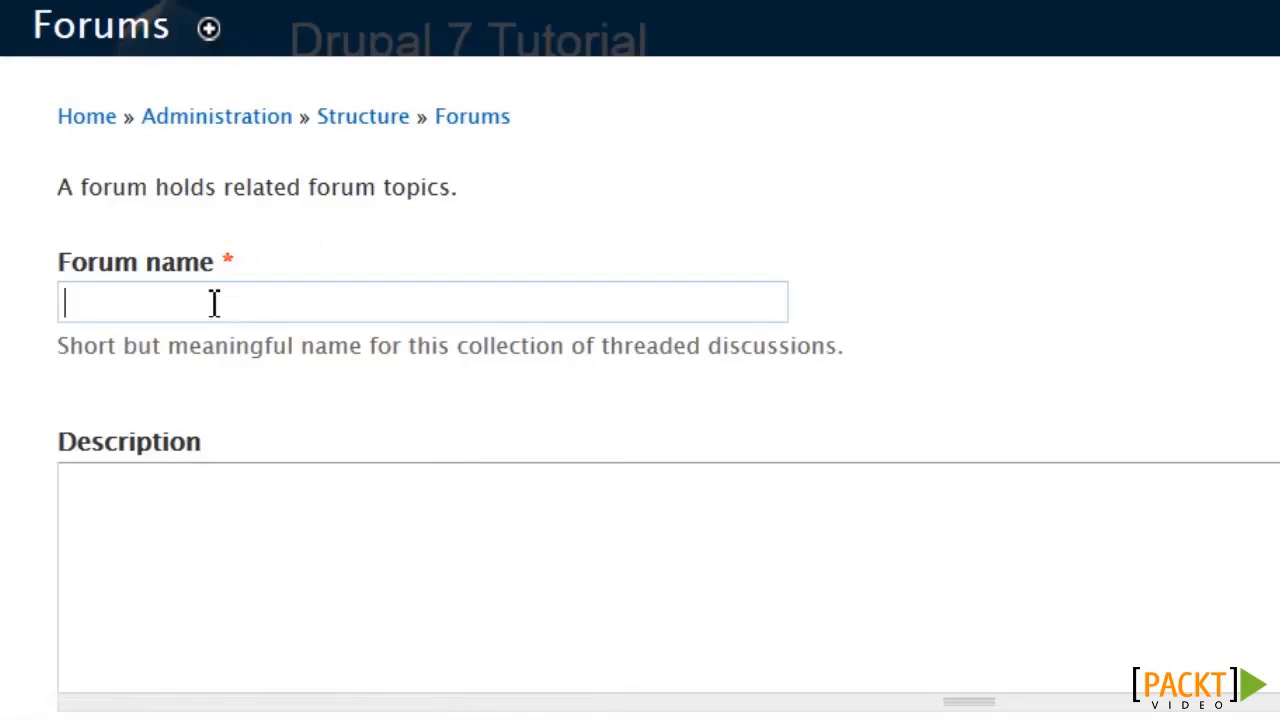
text(Announcements)
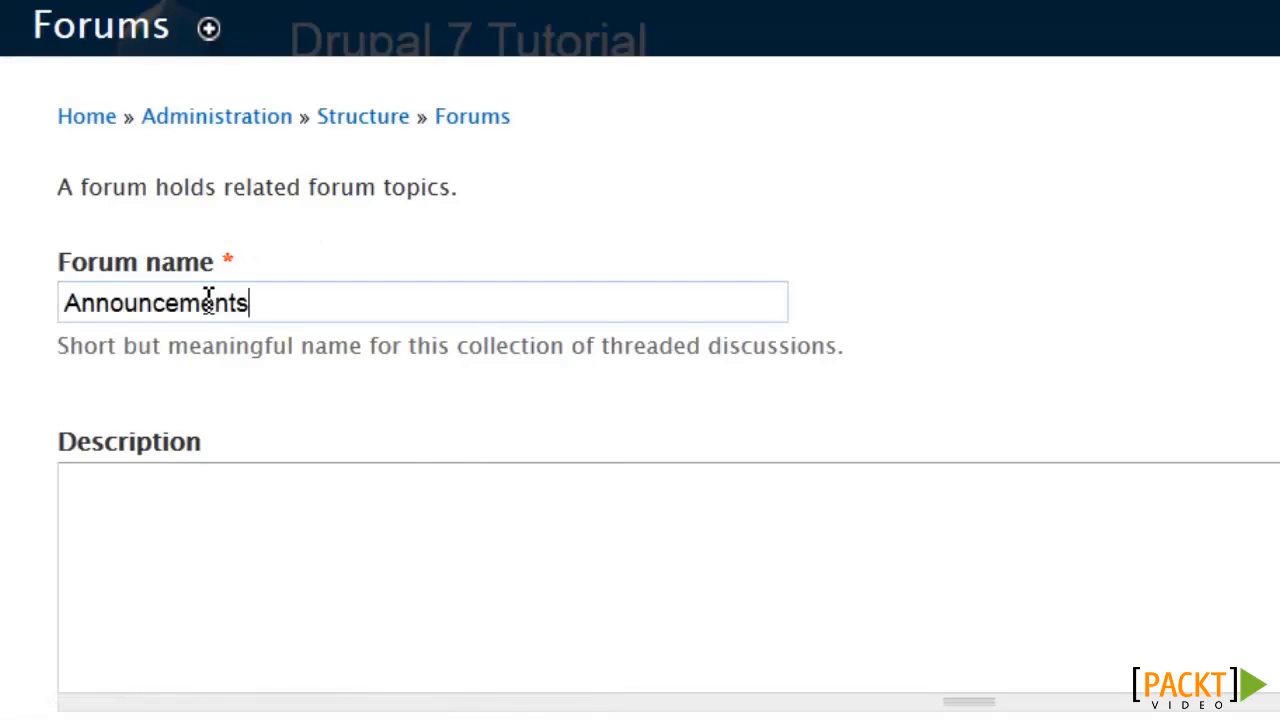
Copy "Breaking information about <strong>the organization or site</strong>." from the text editor into the Announcements forum's description.
click(178, 476)
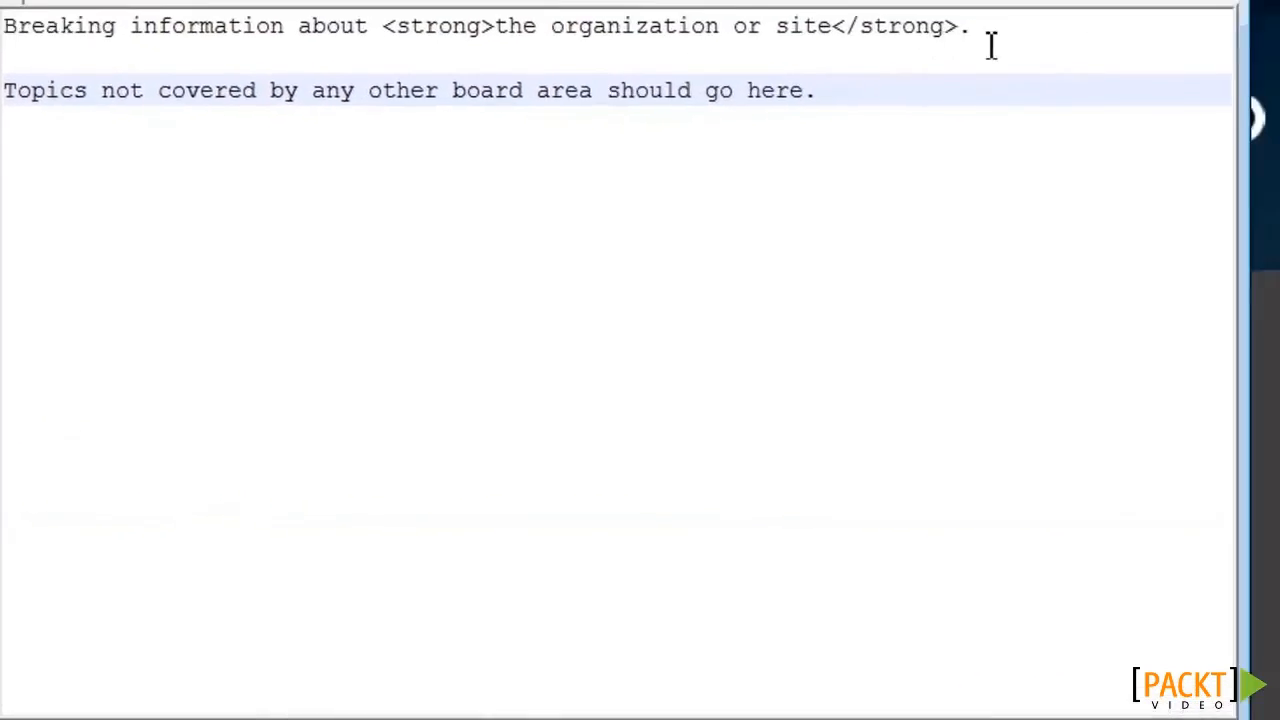
drag(1029, 33, 59, 50)
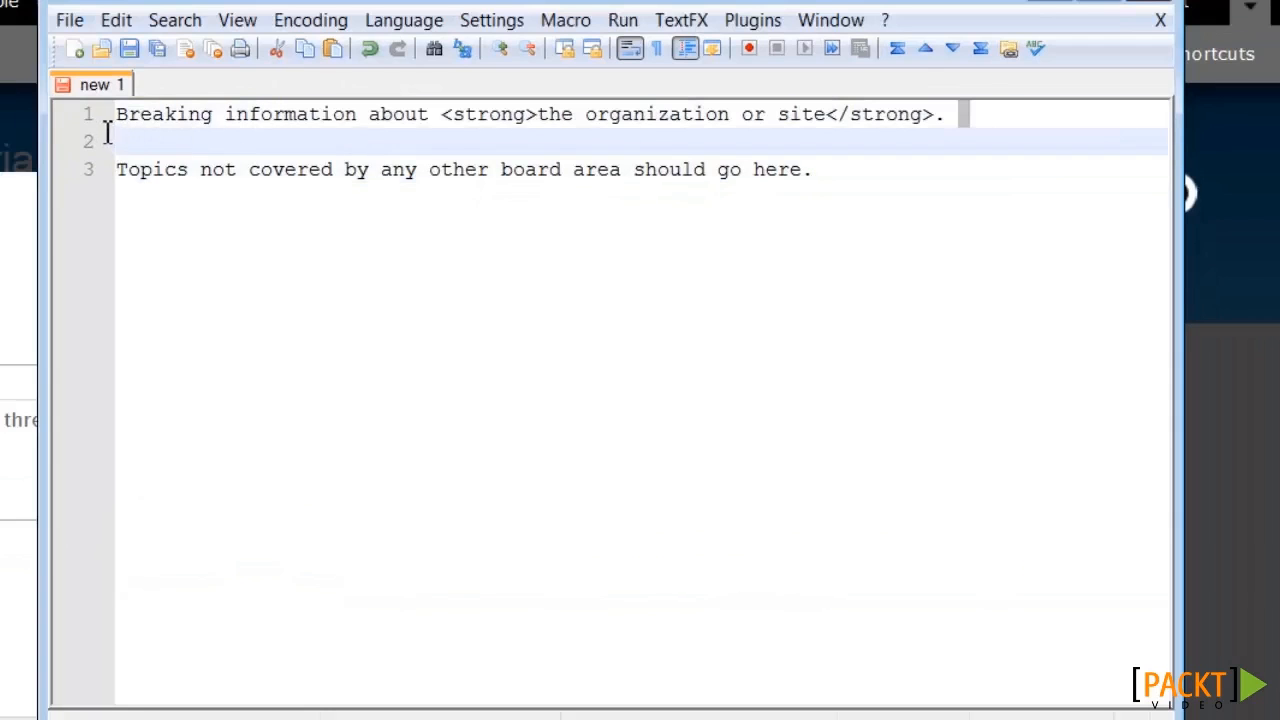
drag(106, 131, 106, 117)
key(ctrl+c)
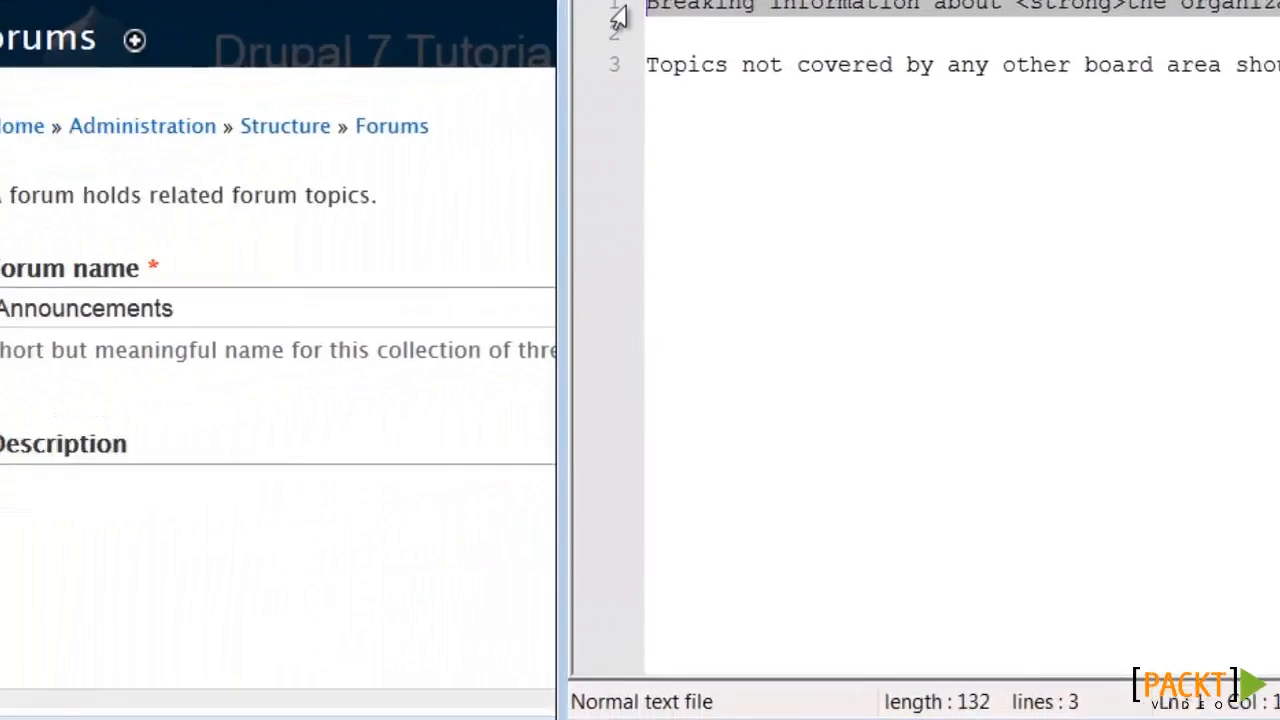
click(283, 500)
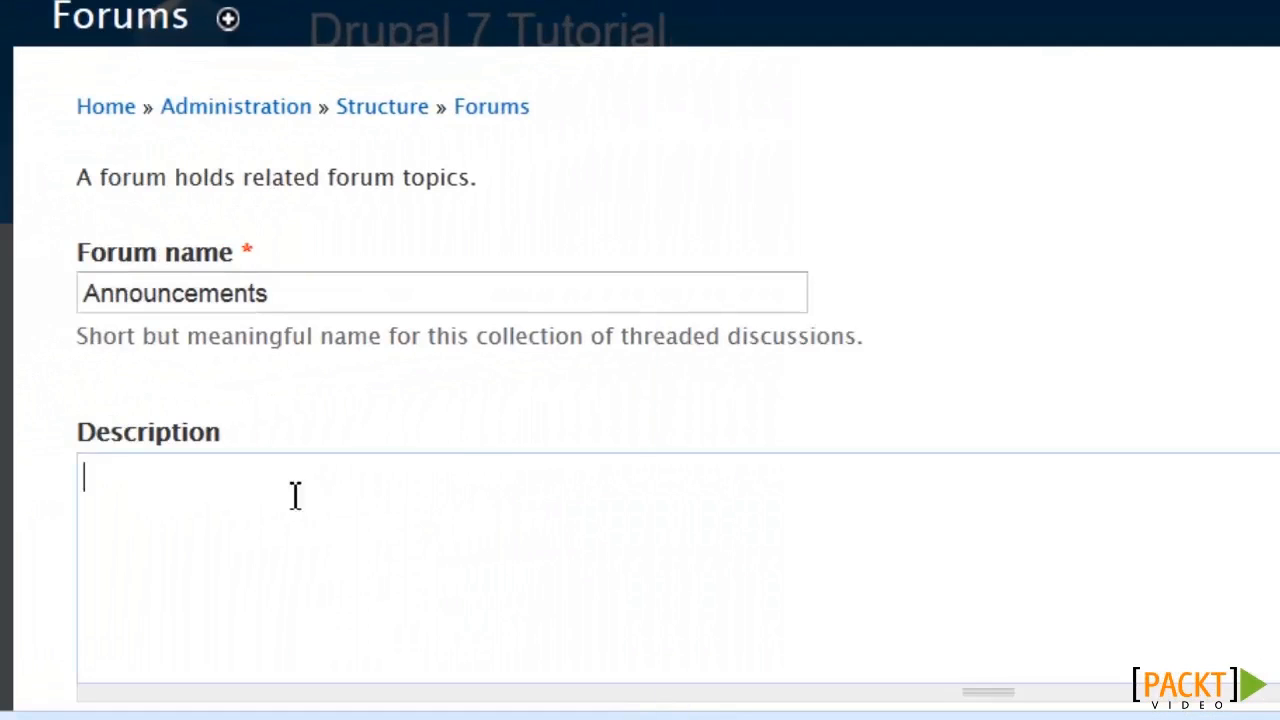
key(ctrl+v)
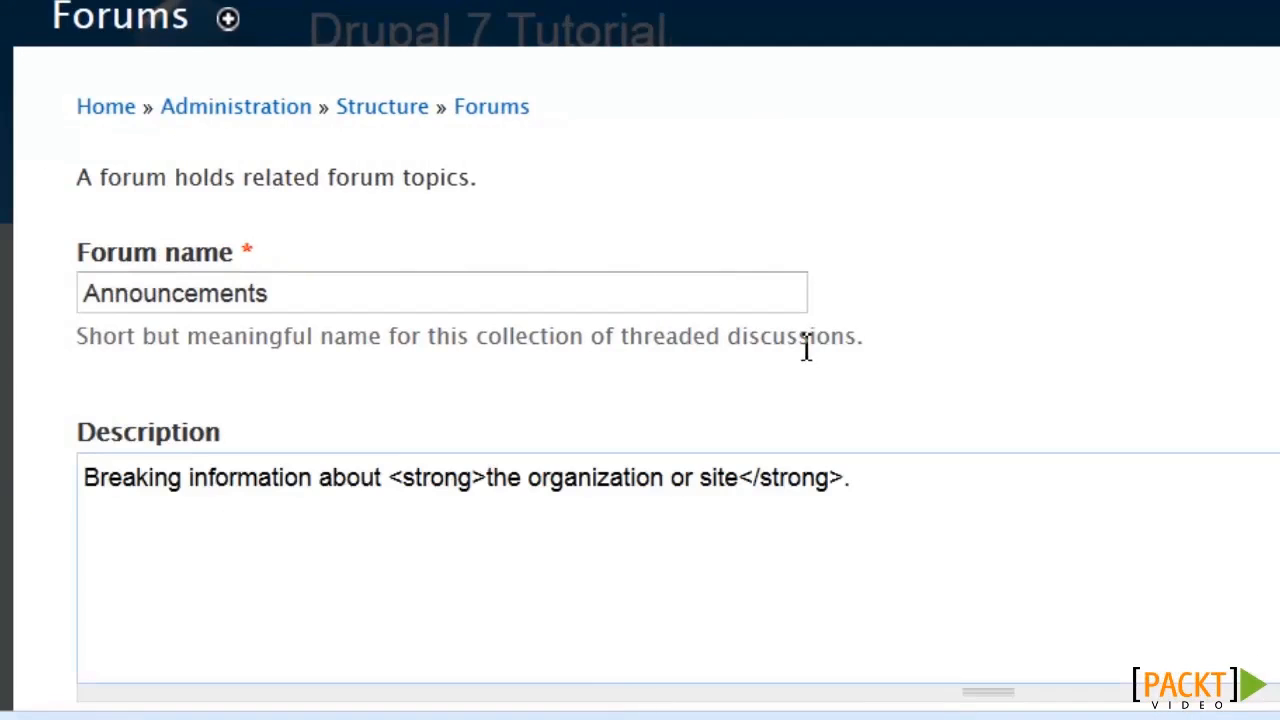
Place the Announcements forum under the Organization Forum parent.
scroll(806, 348, down, 3)
scroll(806, 347, down, 3)
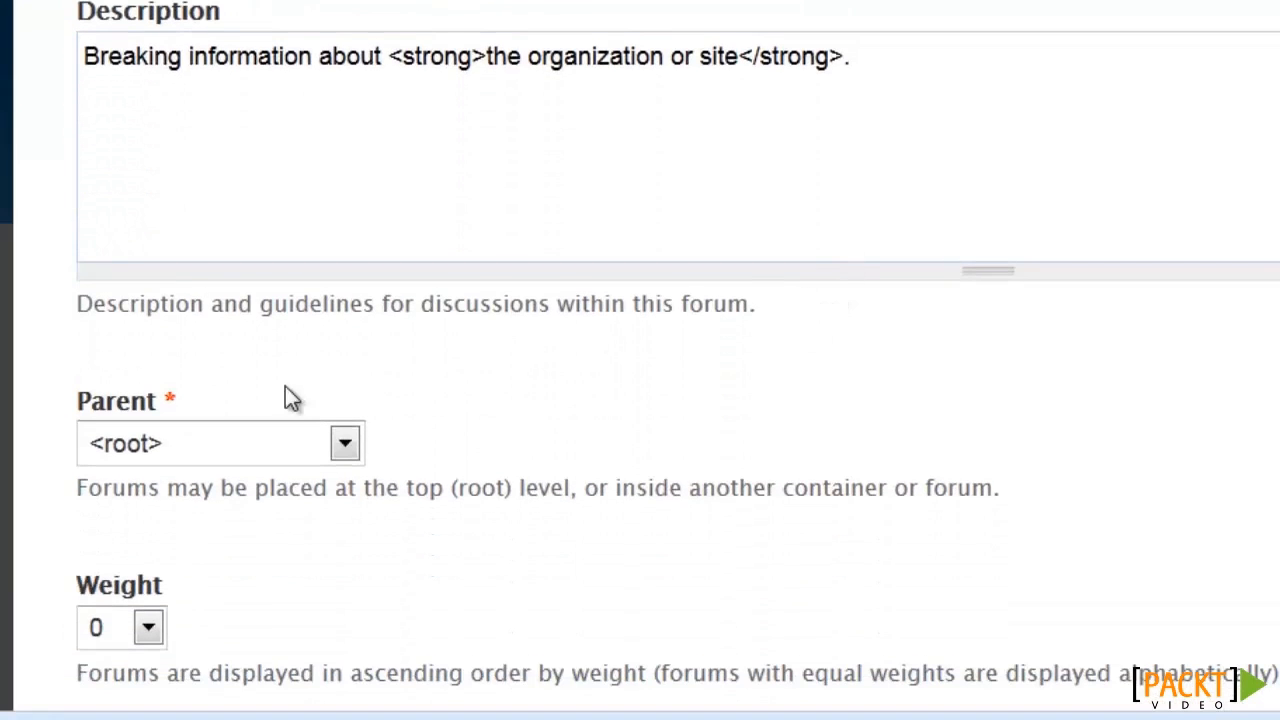
click(345, 443)
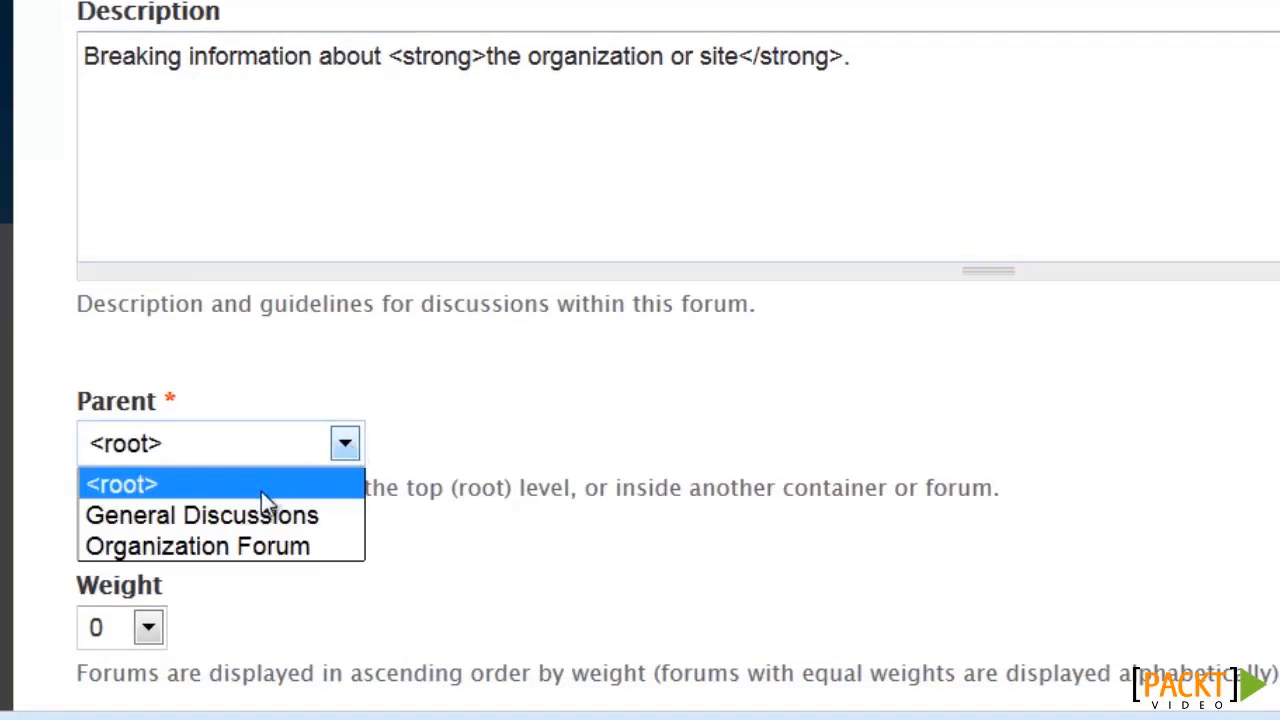
click(245, 547)
scroll(550, 430, down, 3)
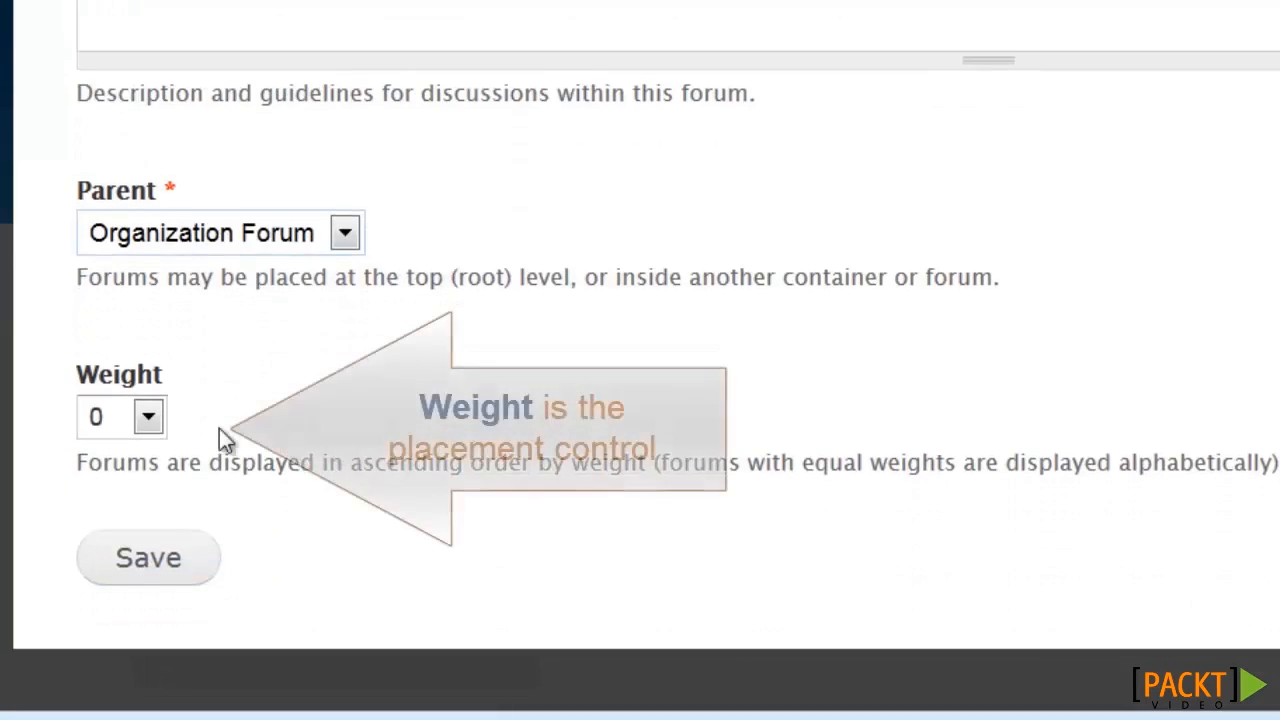
Set the Announcements forum's weight to -10 and save the forum.
click(150, 416)
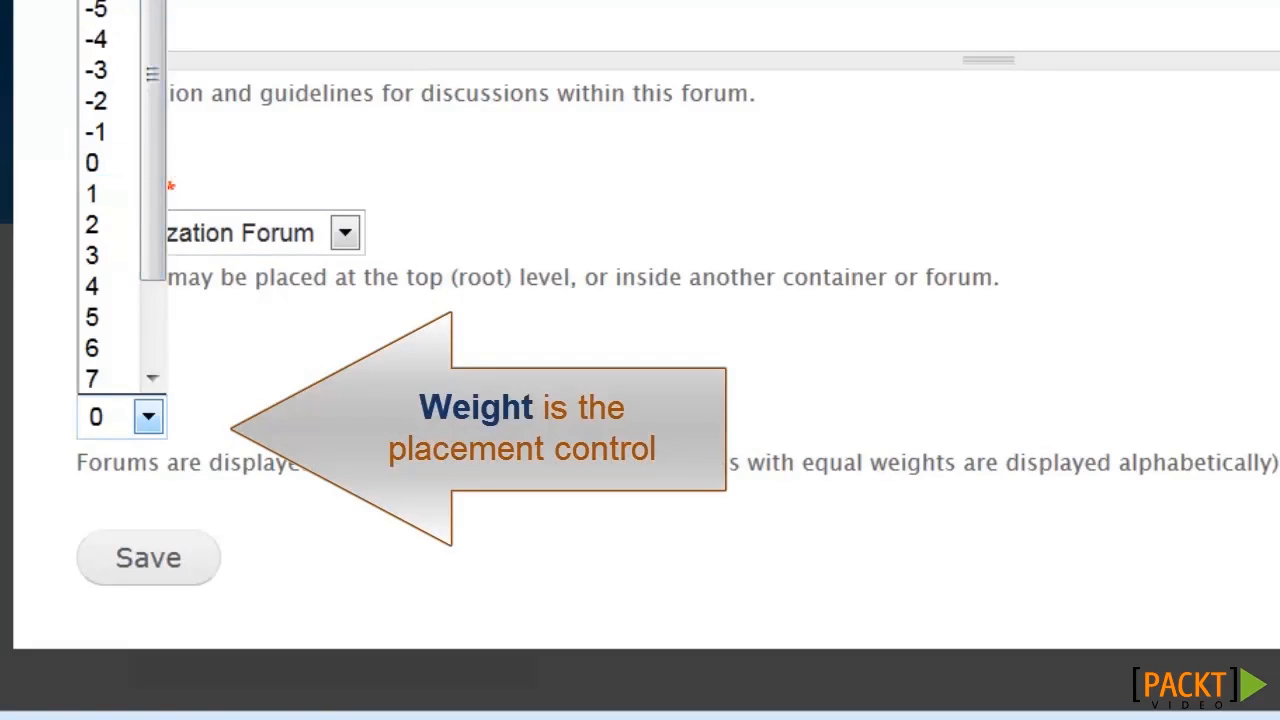
key(Home)
key(Return)
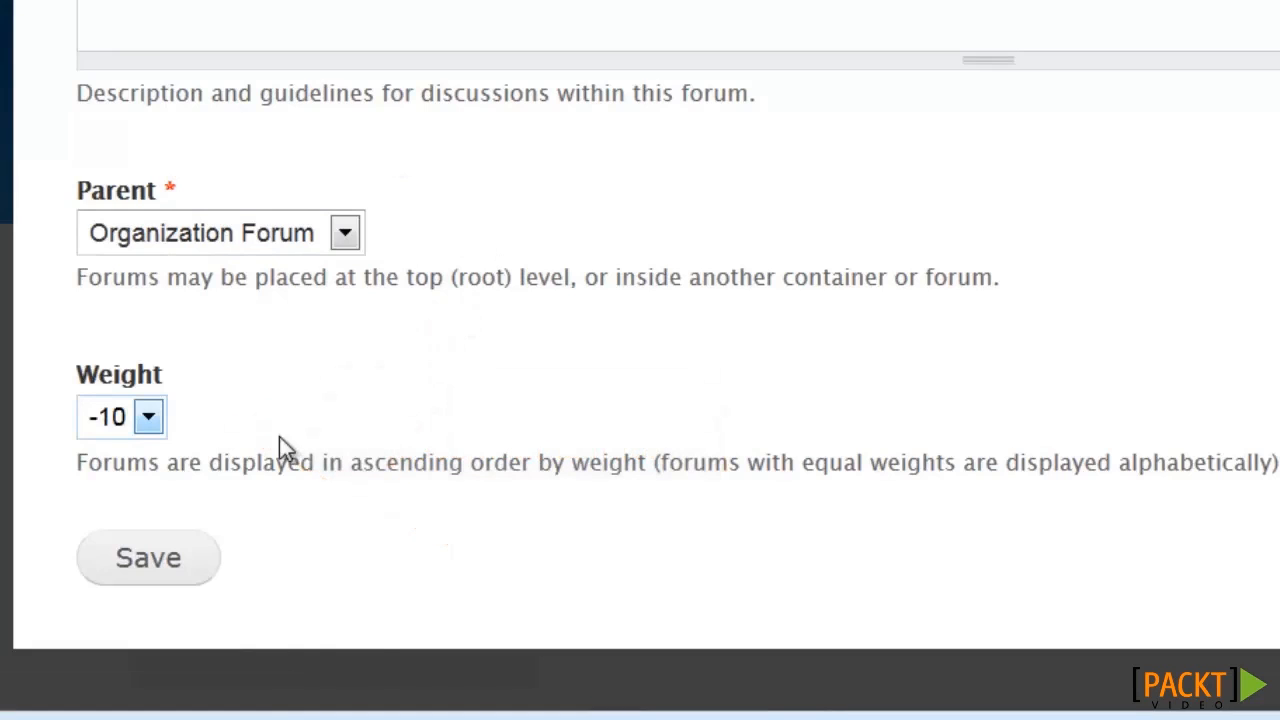
click(185, 560)
scroll(835, 377, down, 3)
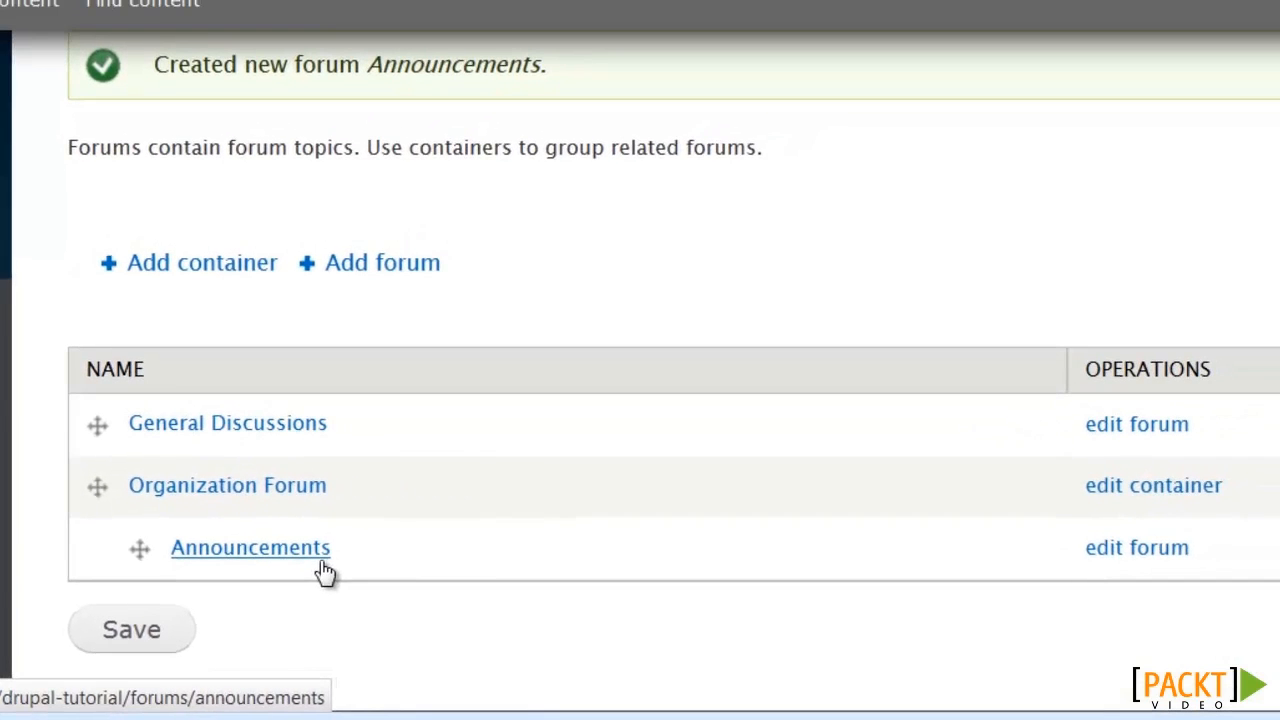
Edit the General Discussions forum, copying "Topics not covered by any other board area should go here." from the text editor into its description.
click(1141, 430)
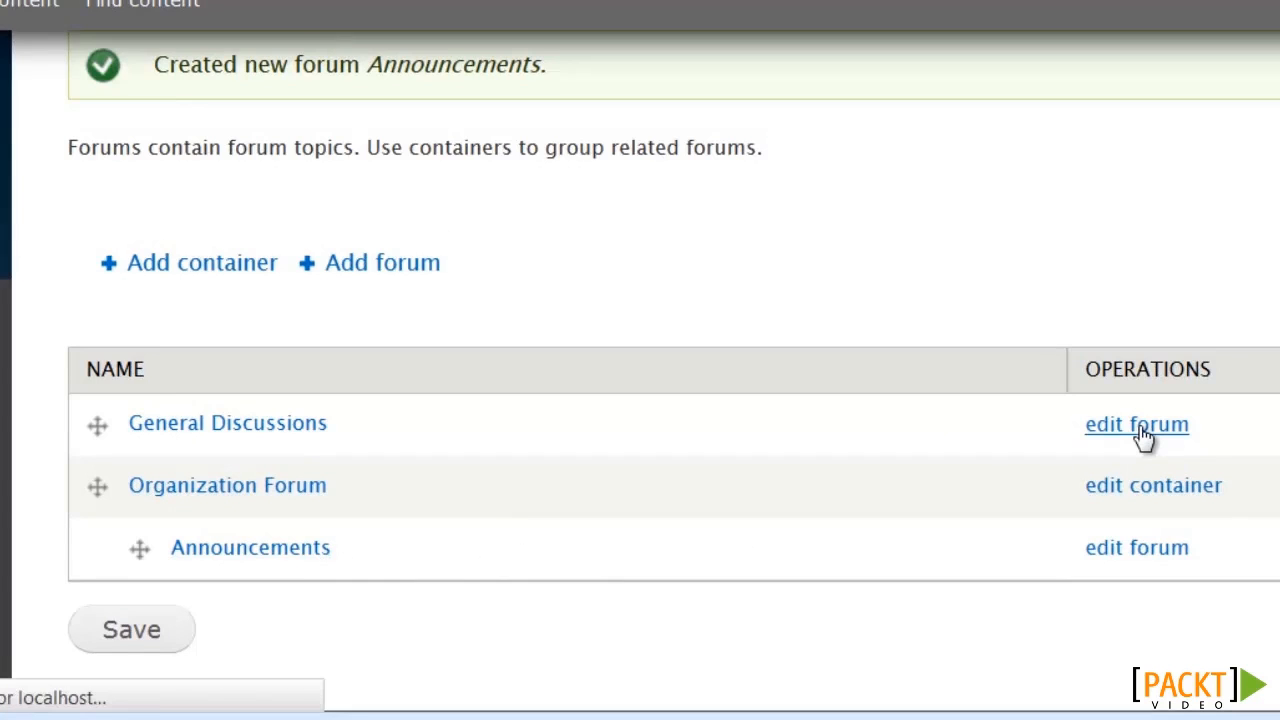
click(226, 457)
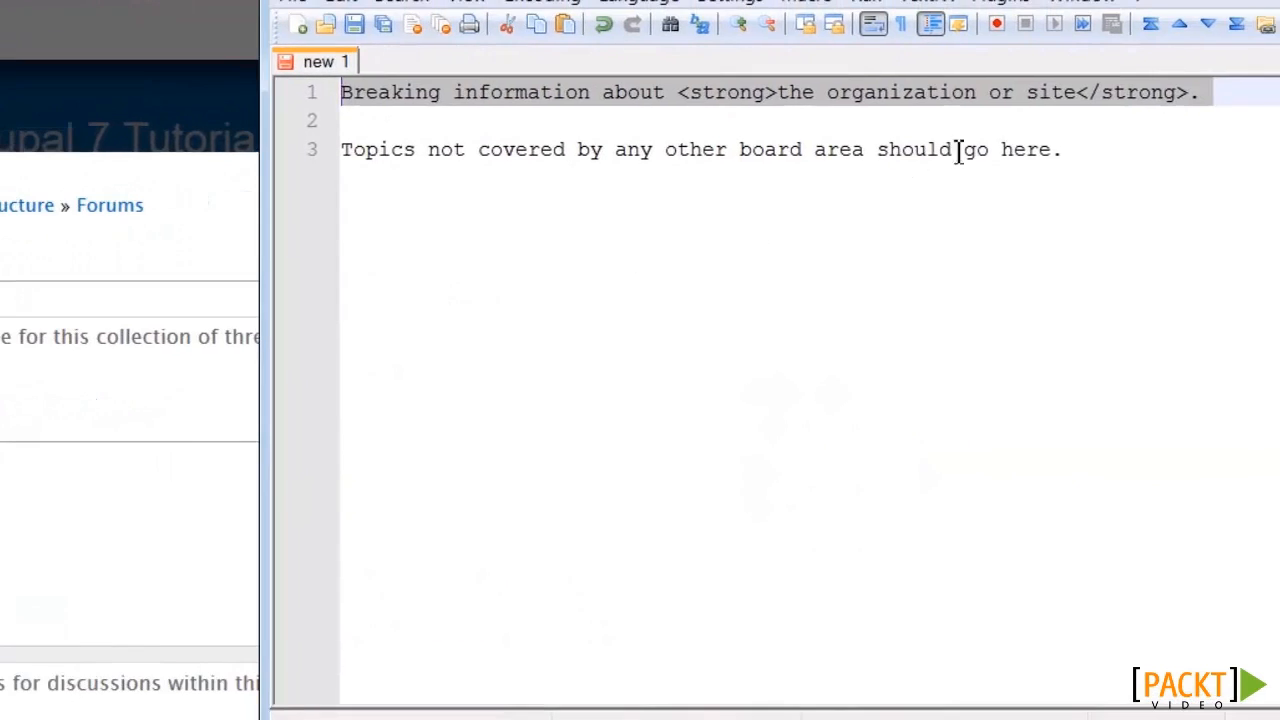
drag(1205, 137, 556, 153)
drag(426, 166, 326, 157)
key(ctrl+c)
key(alt+Tab)
key(ctrl+v)
Change the General Discussions forum's parent to Organization Forum.
scroll(602, 470, down, 4)
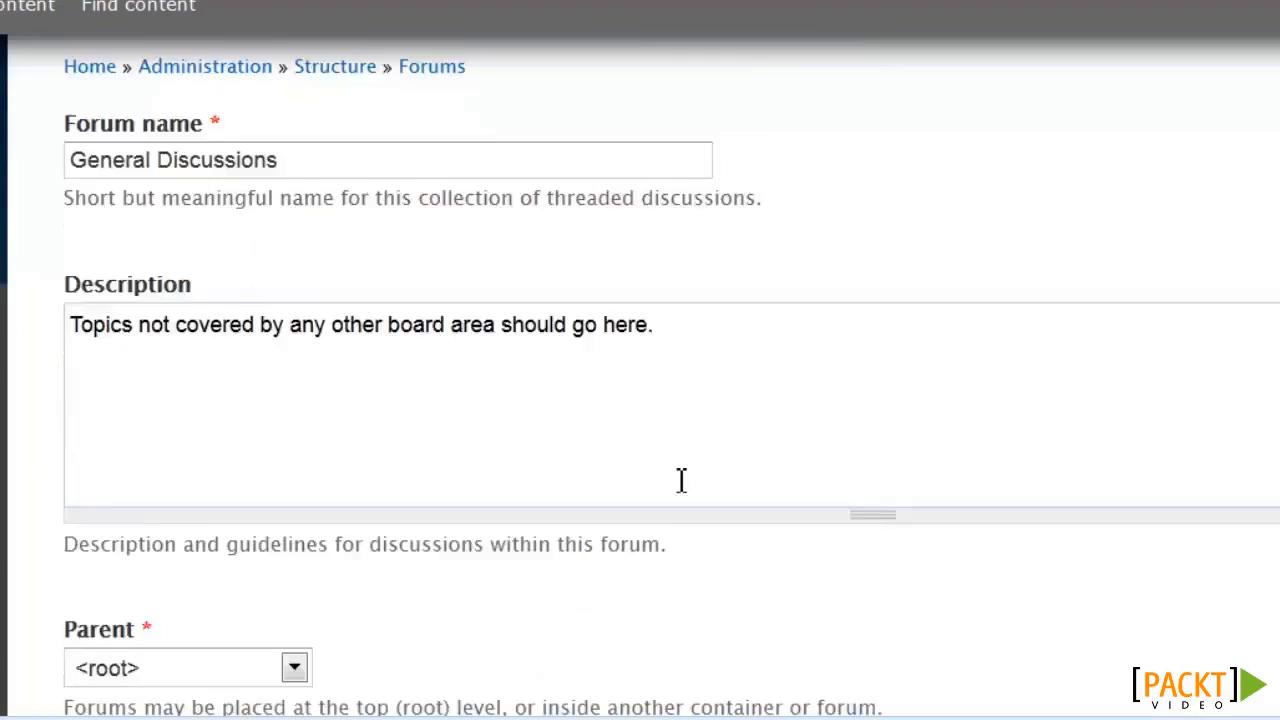
click(292, 408)
click(257, 468)
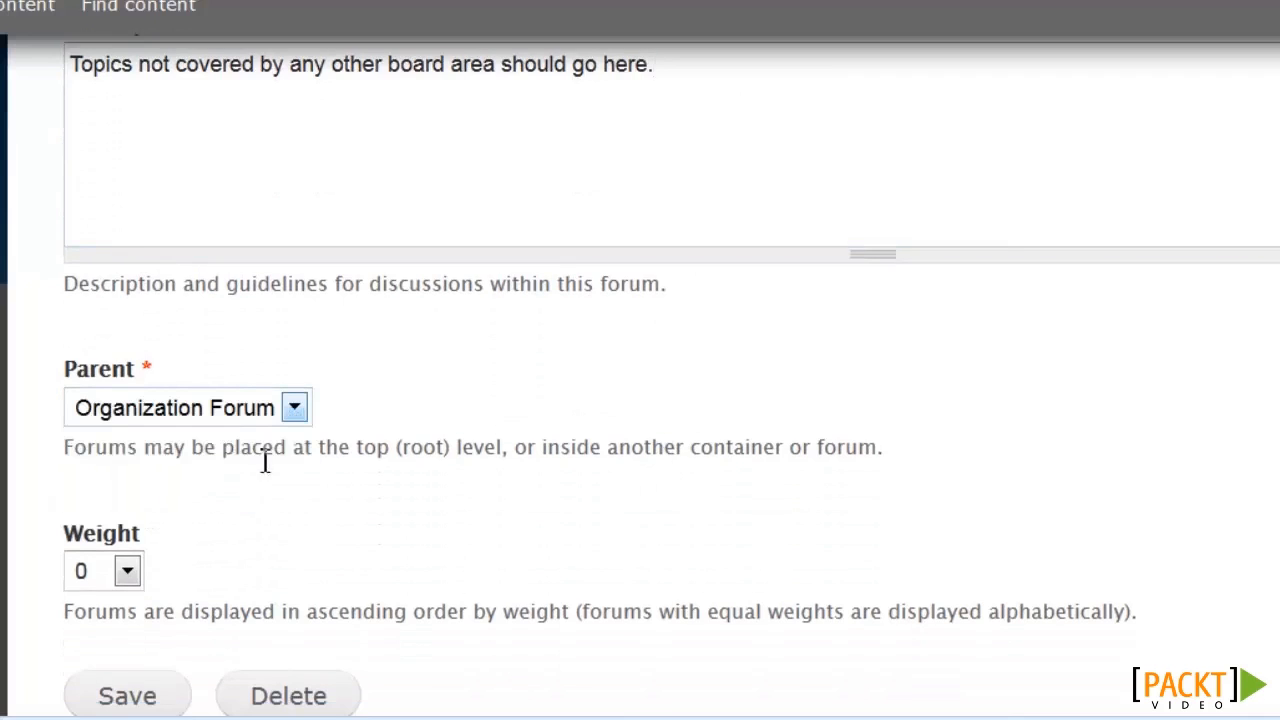
Set the General Discussions forum's weight to 10 and save the forum.
click(128, 570)
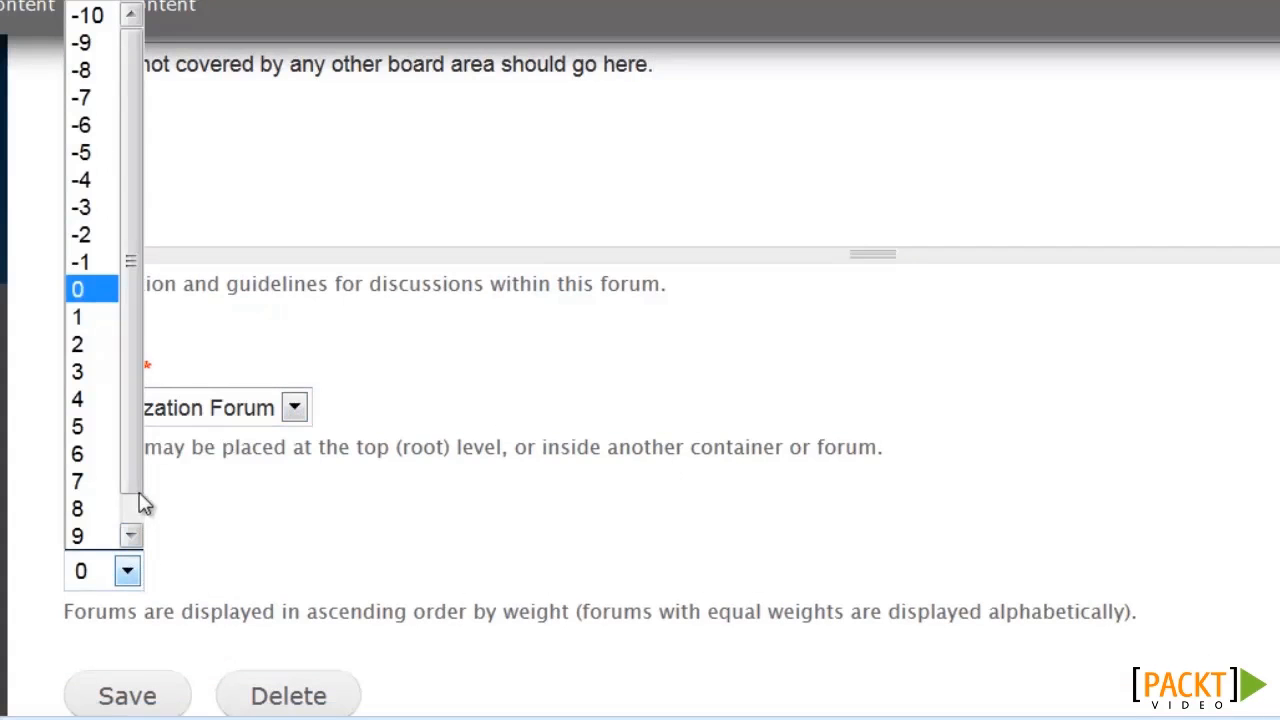
drag(137, 471, 137, 503)
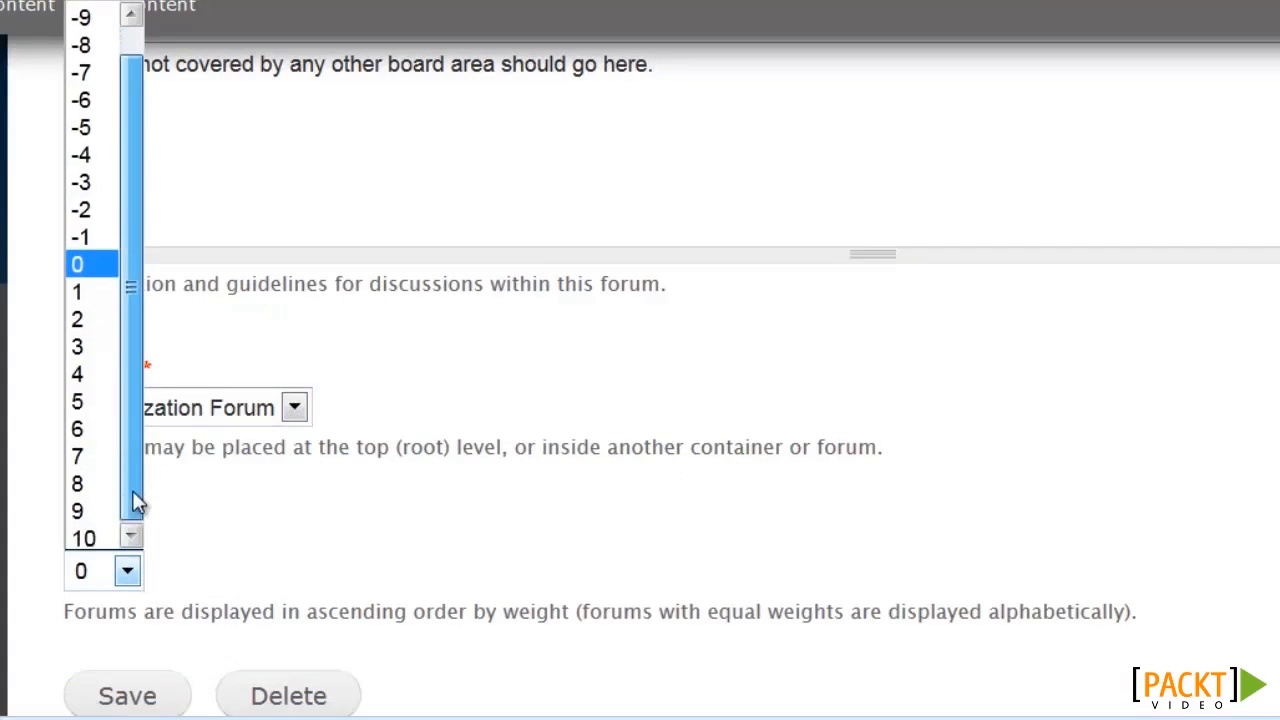
click(90, 538)
scroll(368, 540, down, 2)
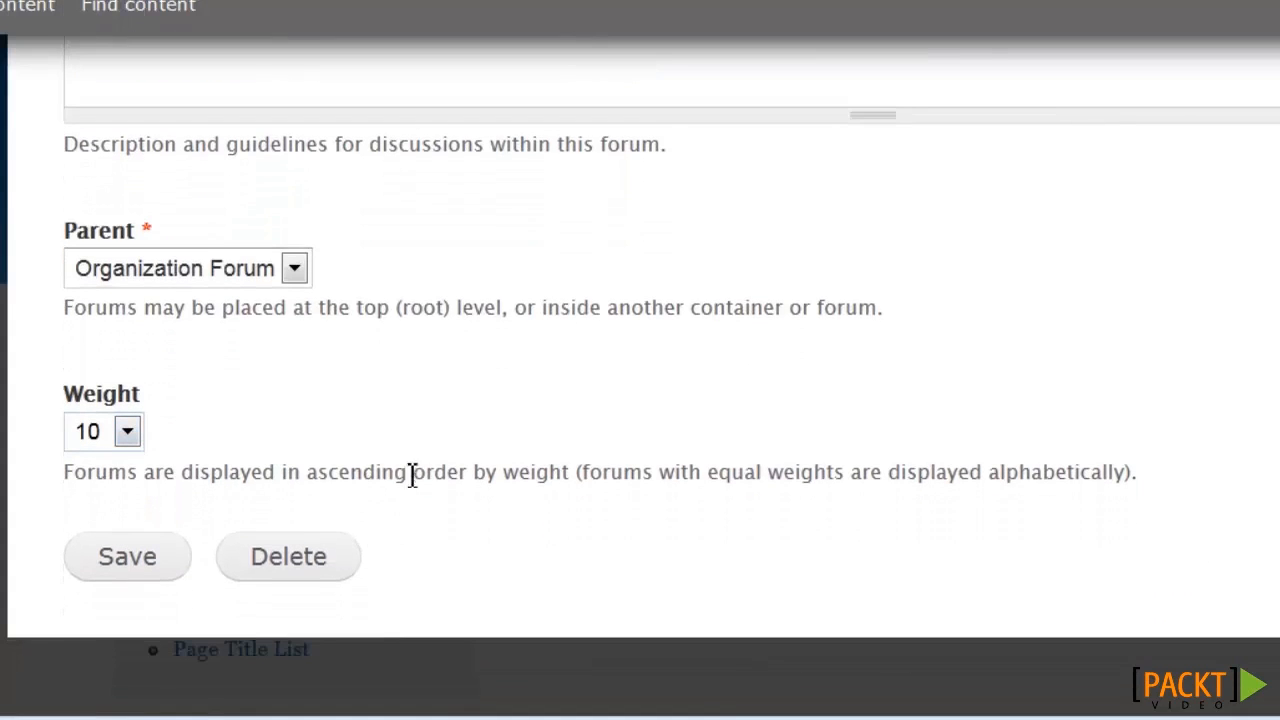
click(165, 560)
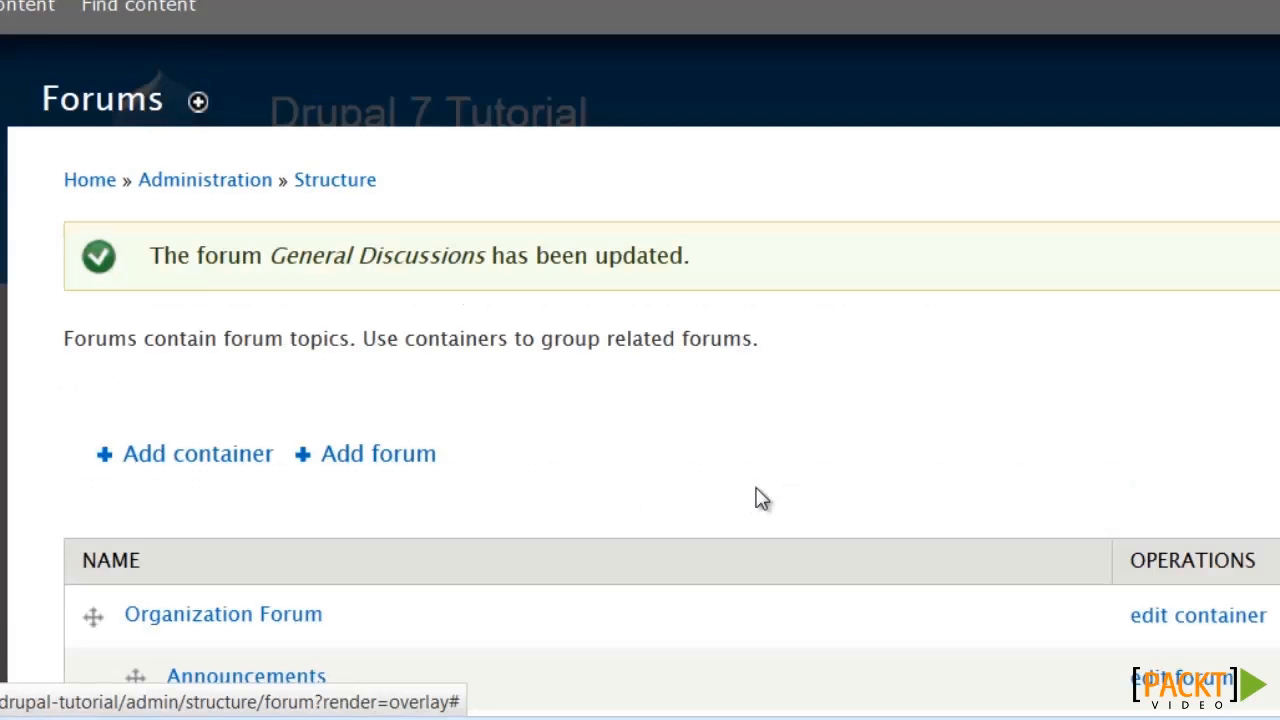
scroll(760, 495, down, 2)
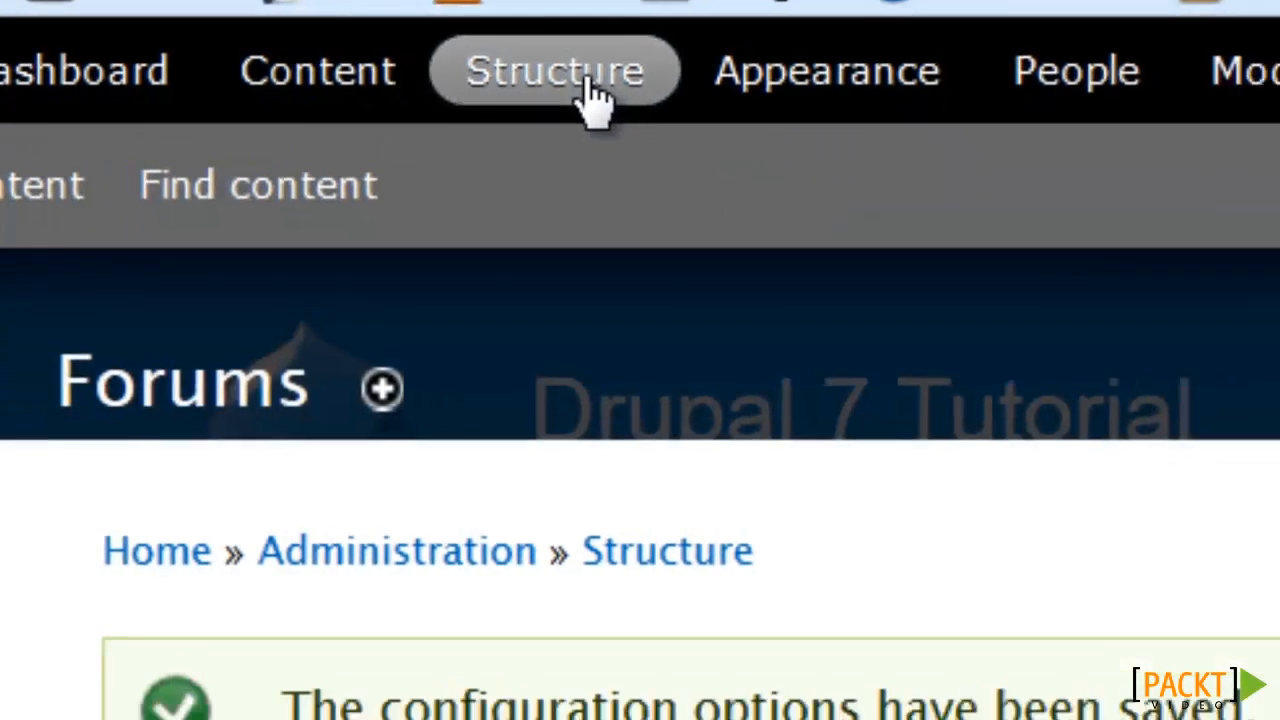
Go to the site's Taxonomy administration and list the terms of the Forums vocabulary.
click(590, 82)
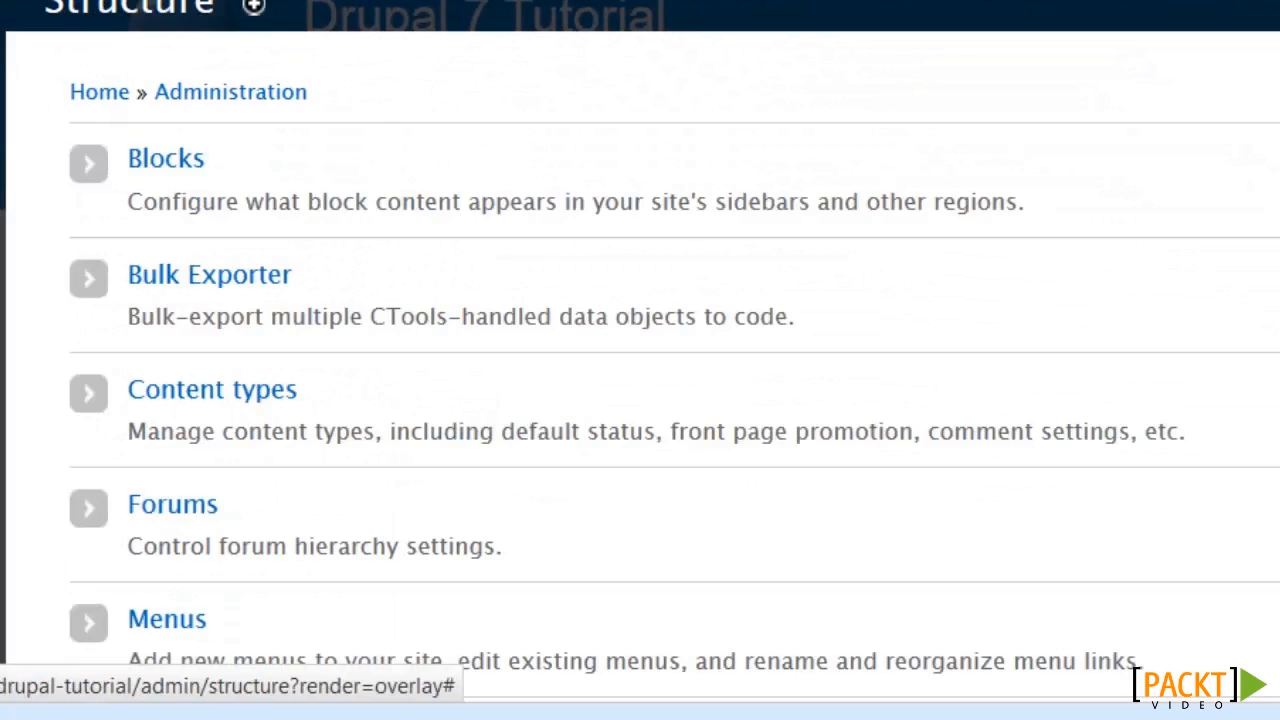
scroll(409, 310, down, 3)
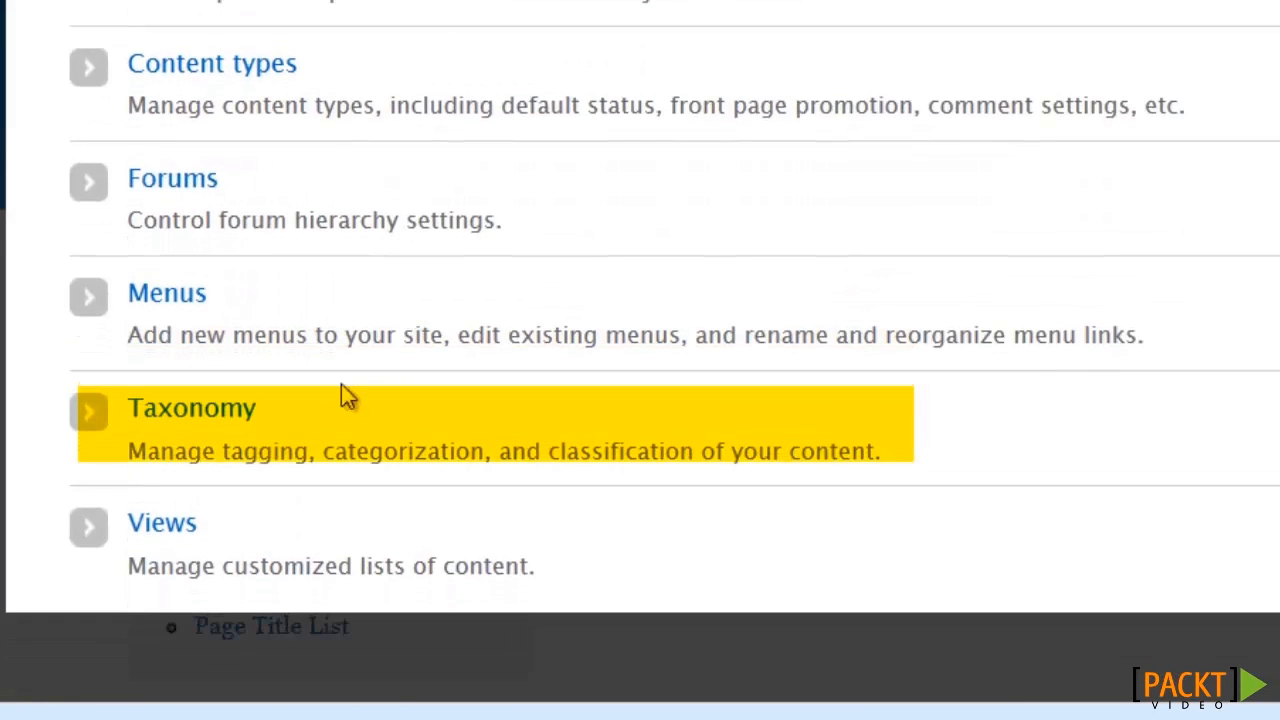
click(222, 418)
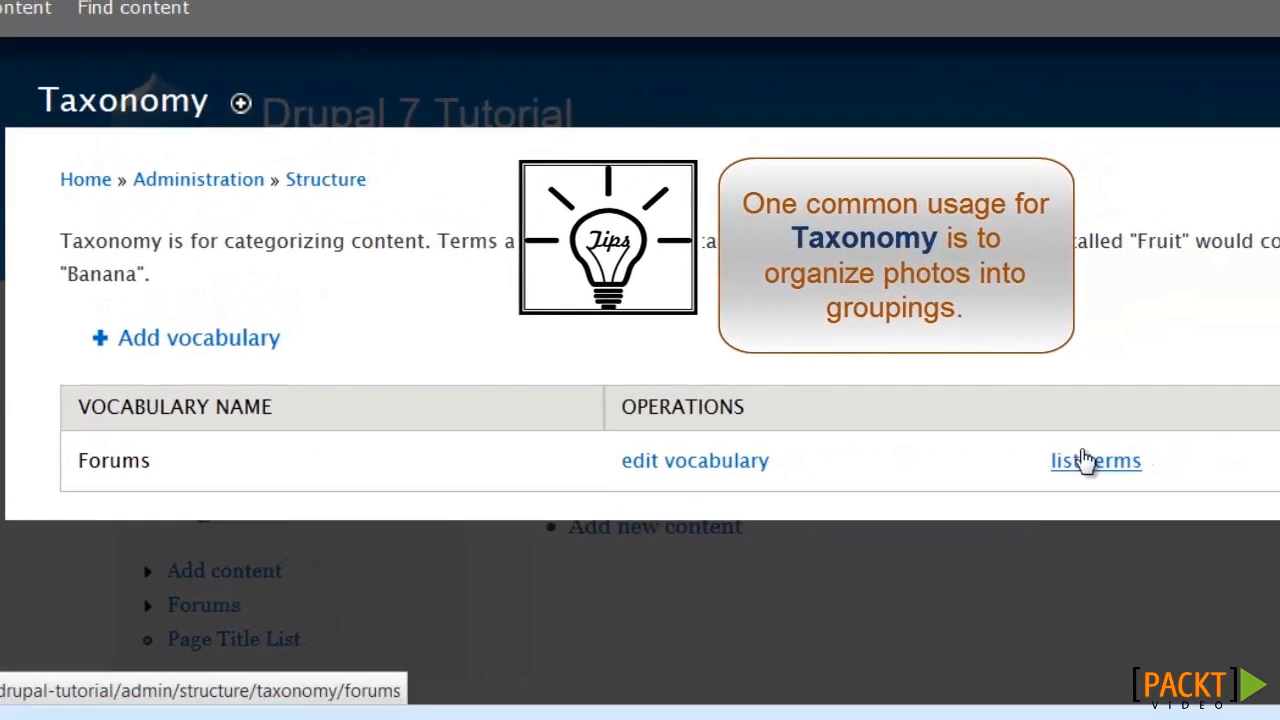
click(1090, 460)
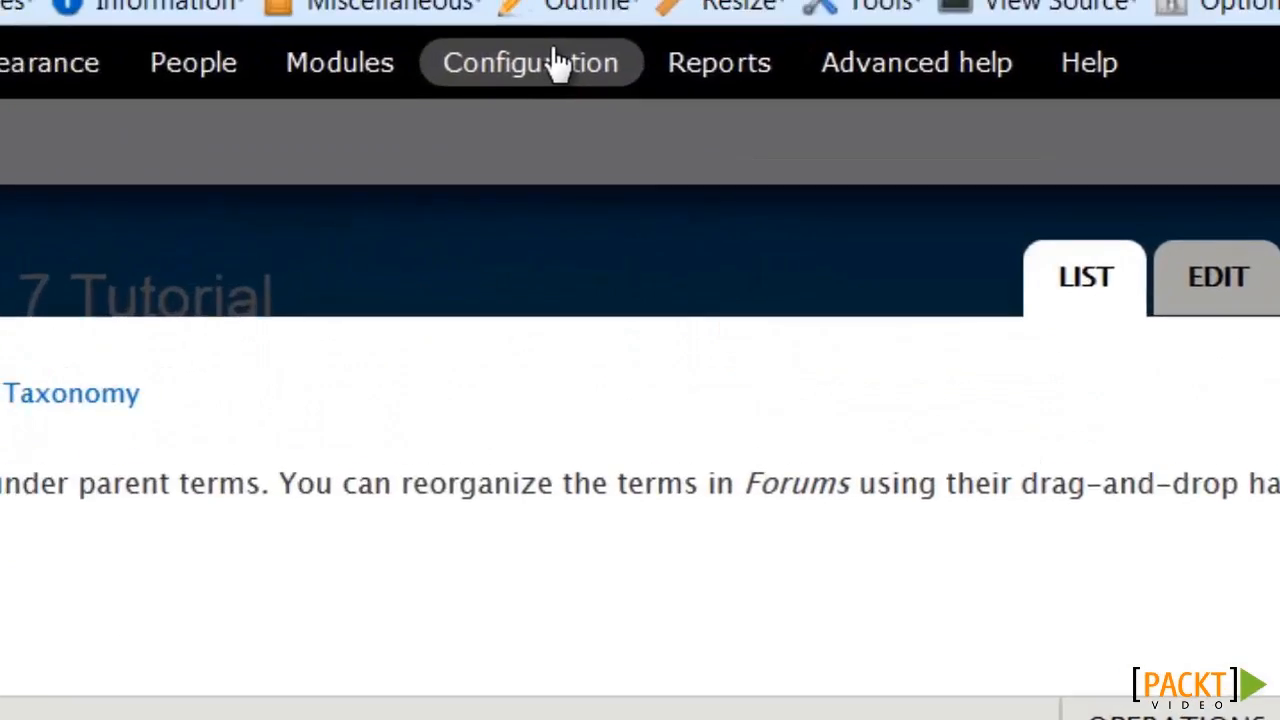
Open the site's Configuration page.
click(556, 66)
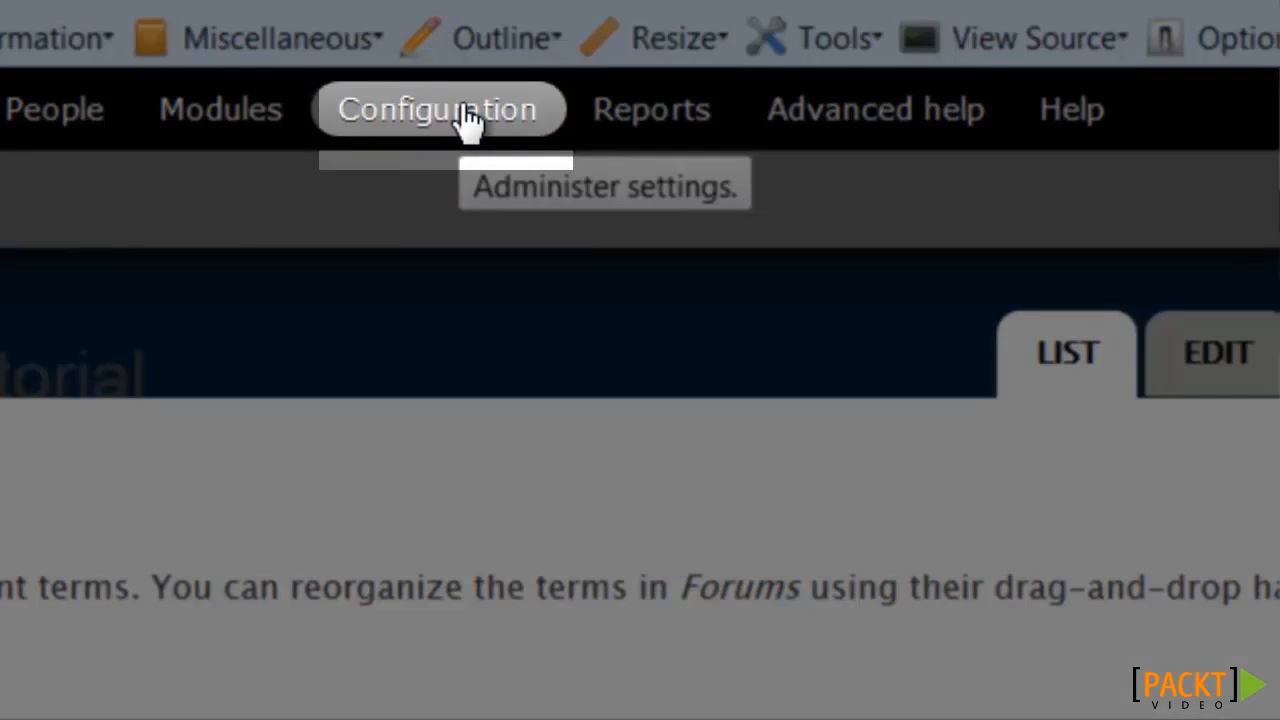
scroll(744, 186, down, 12)
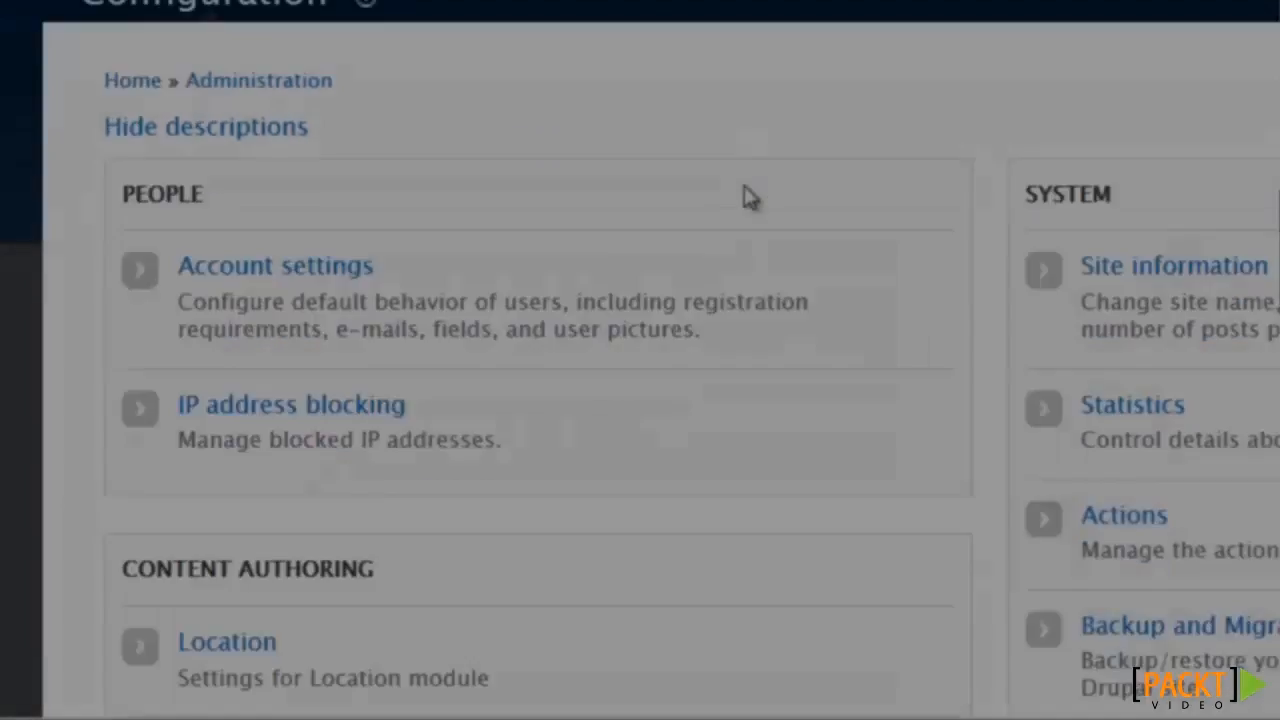
Open the patterns page of the URL aliases configuration.
scroll(746, 188, down, 10)
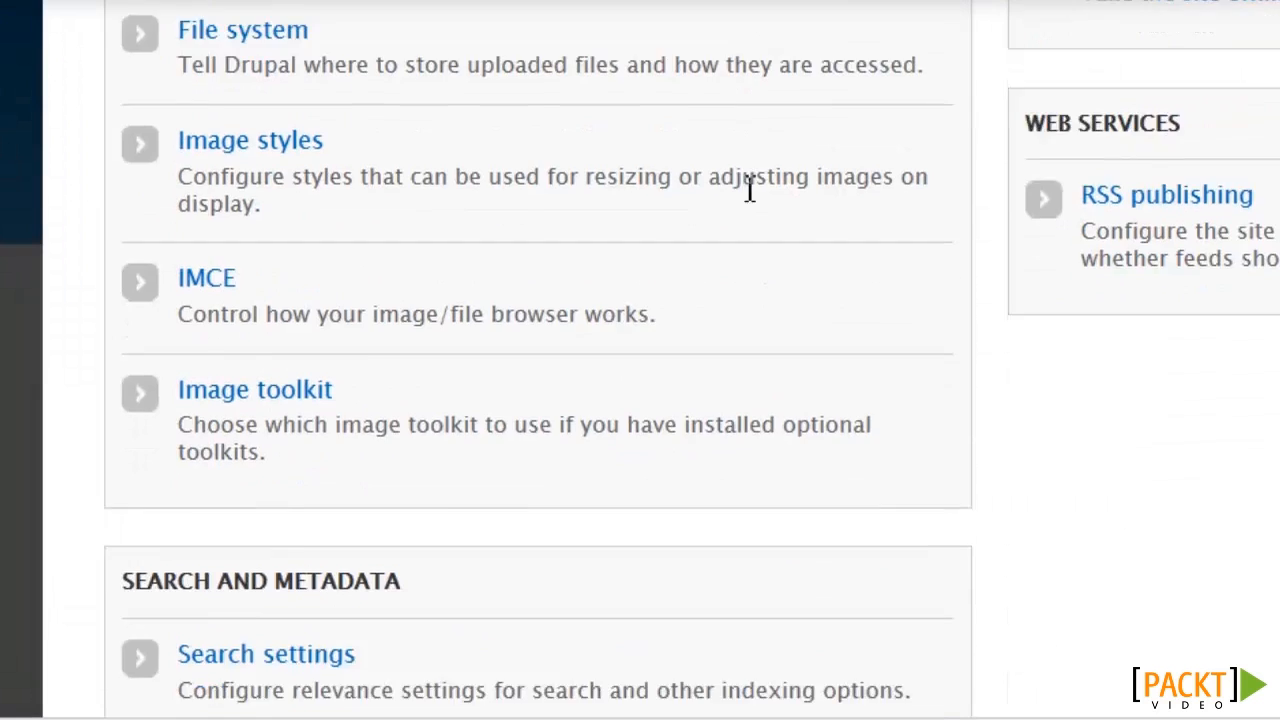
click(280, 160)
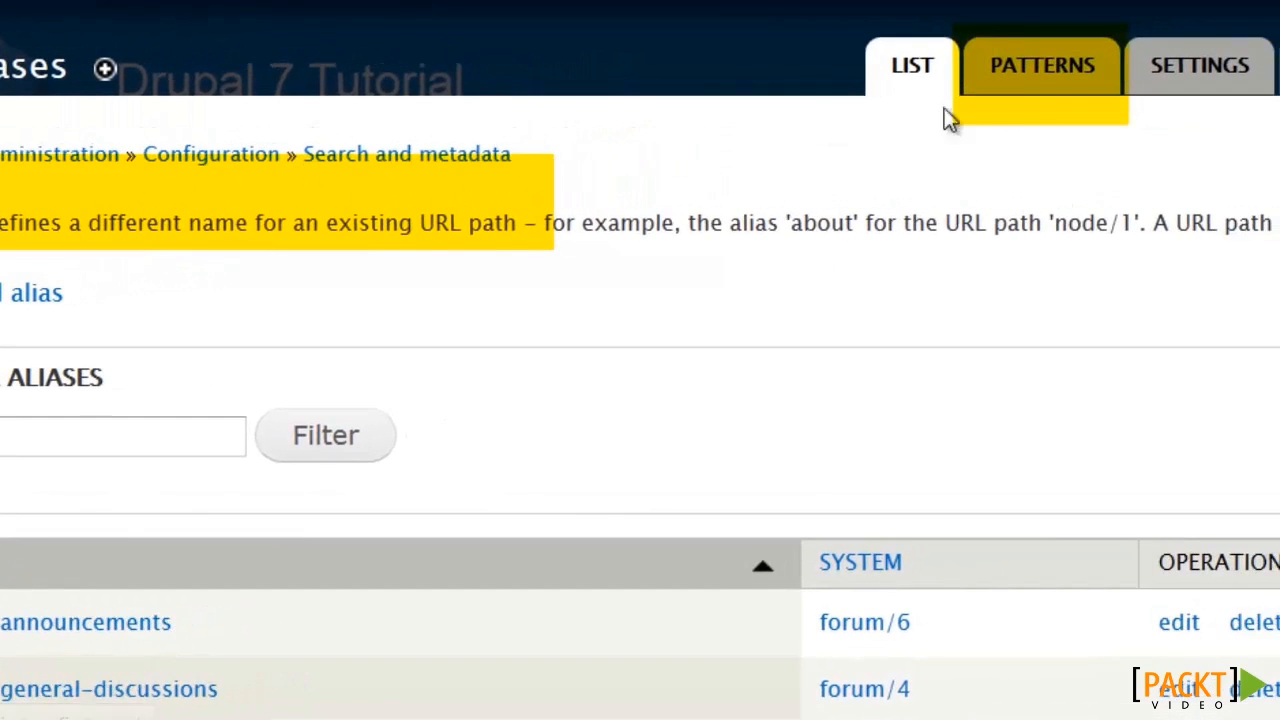
click(1068, 80)
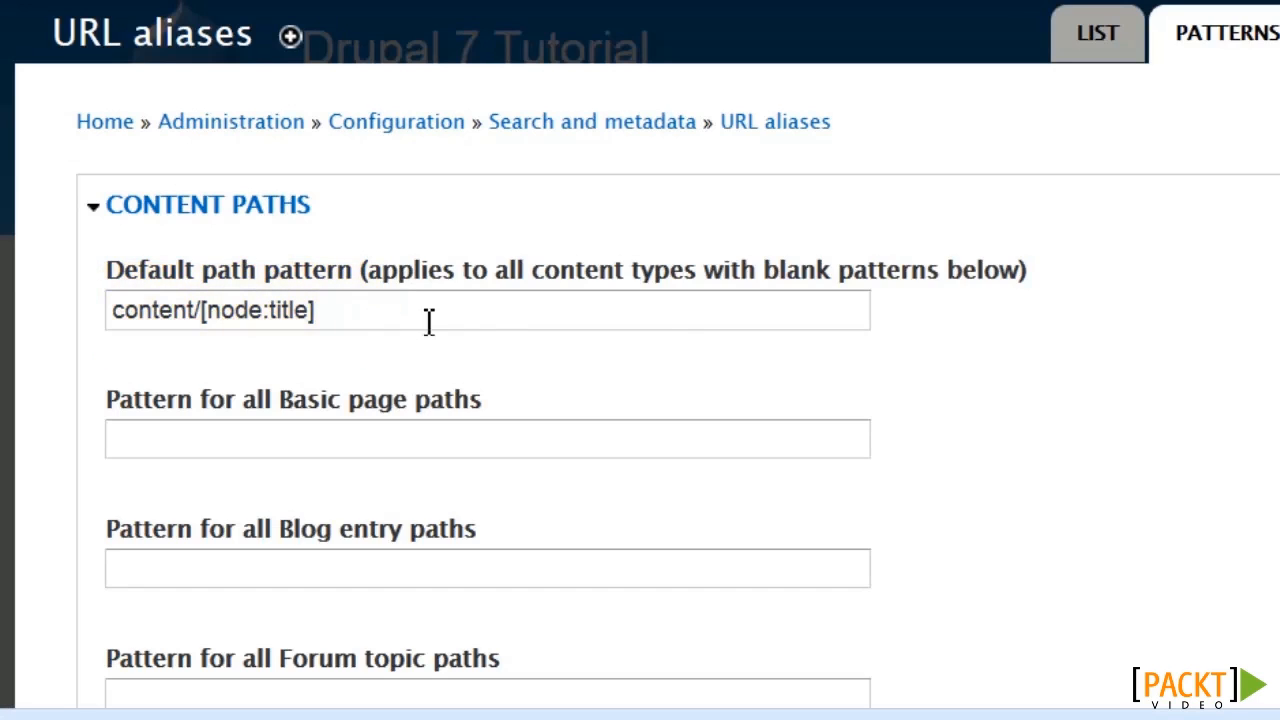
Look over the path pattern sections and expand the replacement patterns list under Content Paths.
scroll(648, 328, down, 5)
scroll(648, 328, down, 2)
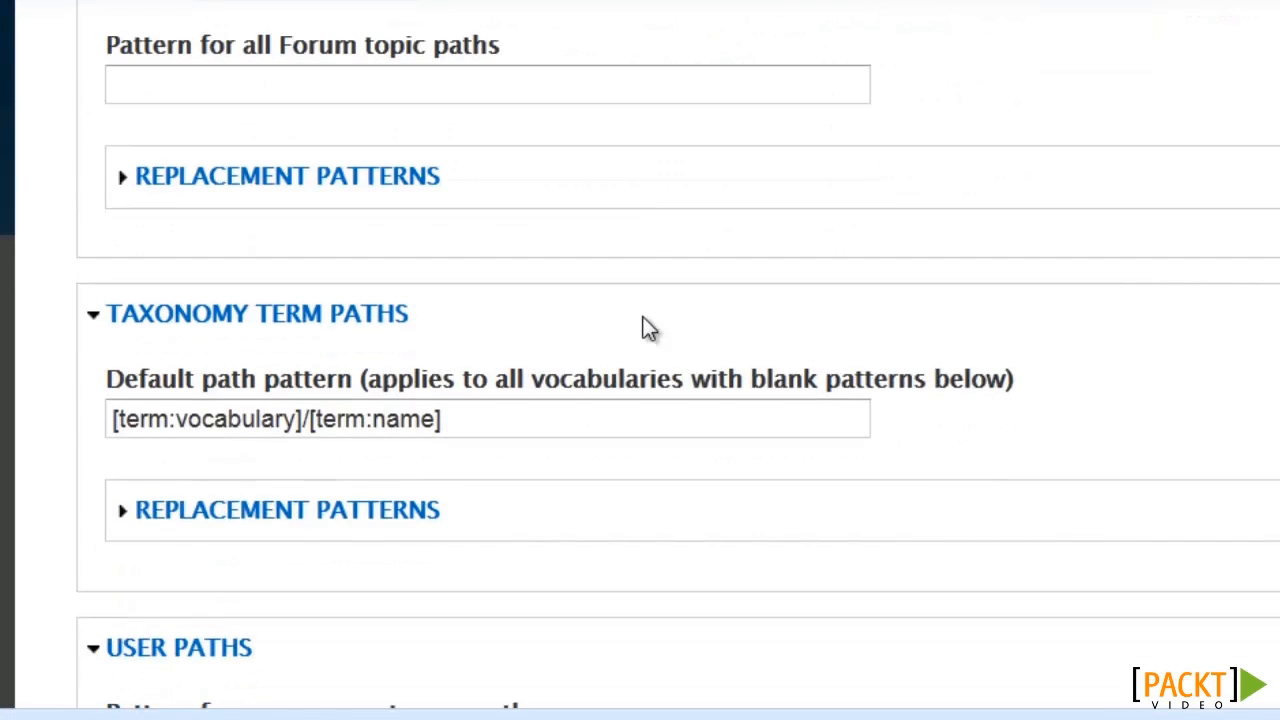
scroll(648, 328, down, 5)
scroll(646, 329, up, 7)
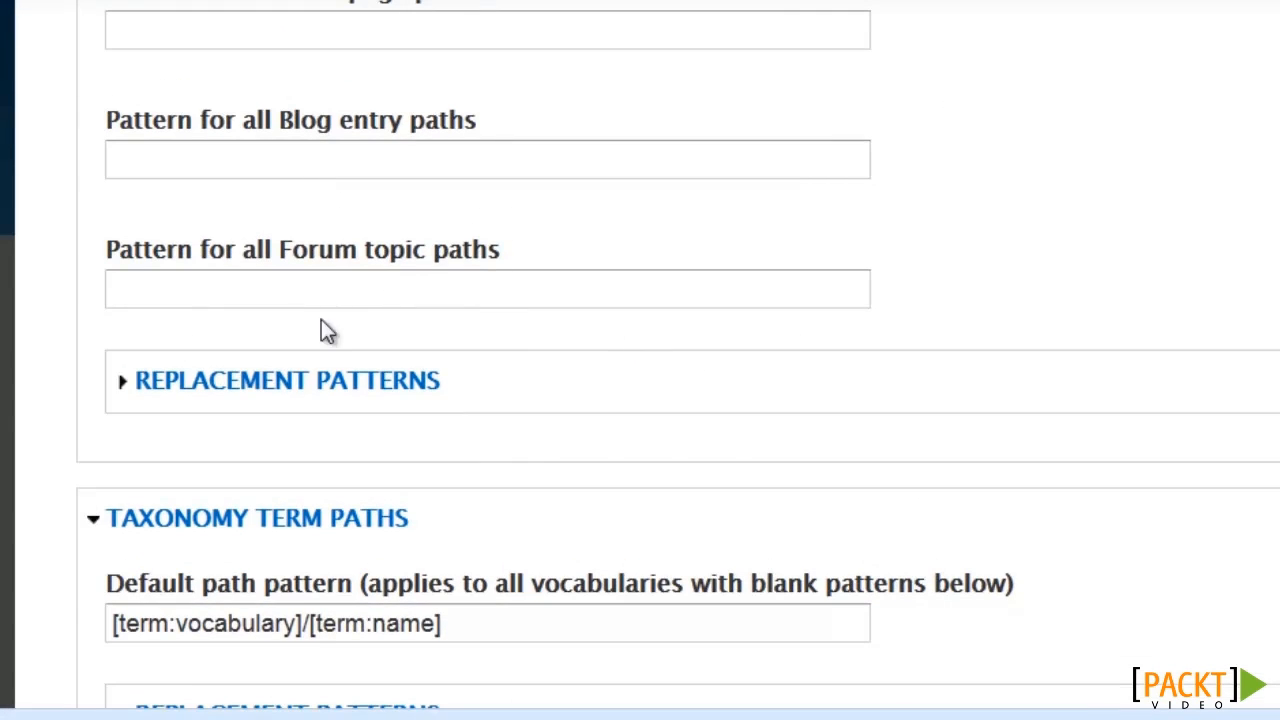
click(314, 385)
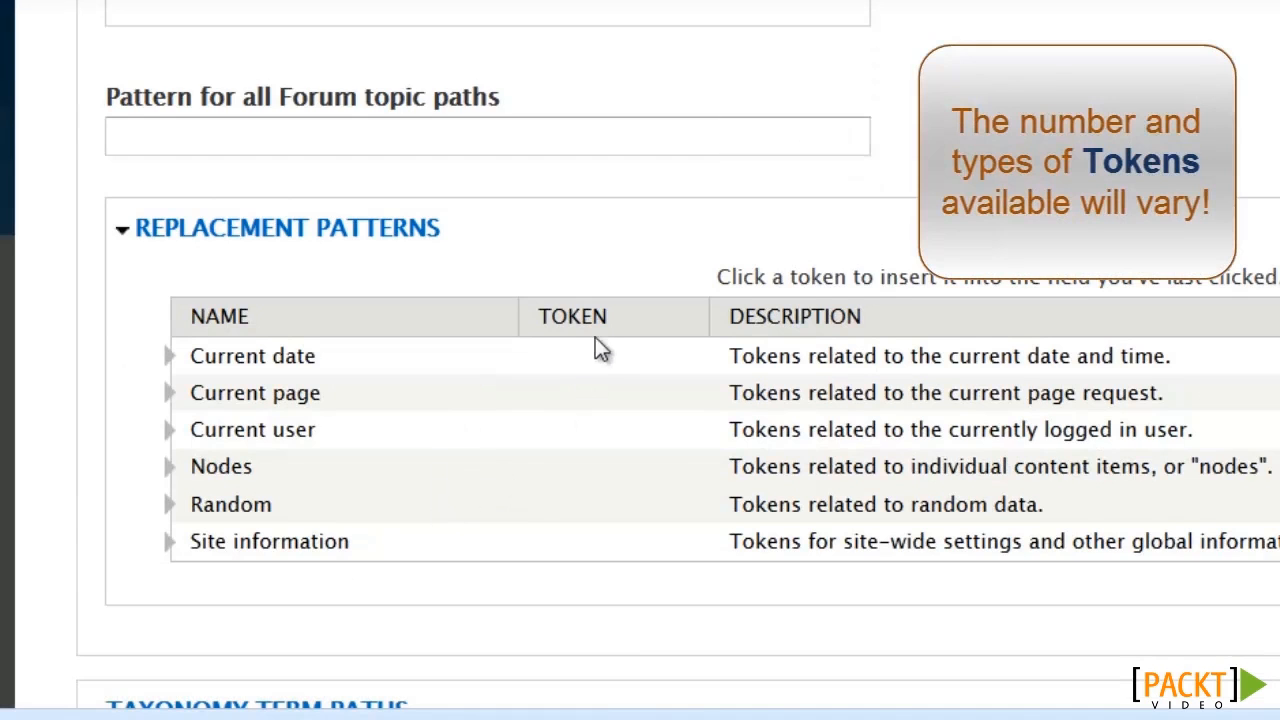
Remove the content/ prefix so the default content path pattern is only [node:title].
scroll(829, 270, up, 5)
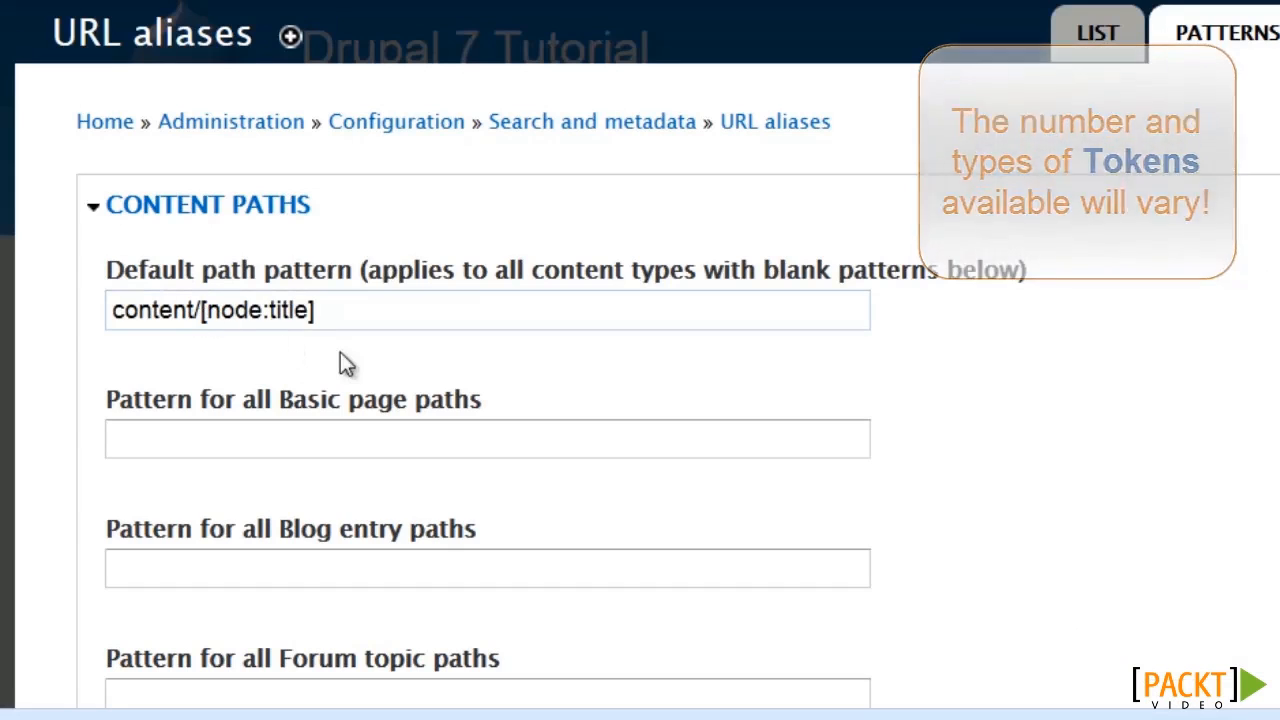
key(BackSpace)
key(BackSpace)
key(BackSpace)
key(BackSpace)
key(BackSpace)
key(BackSpace)
key(BackSpace)
key(BackSpace)
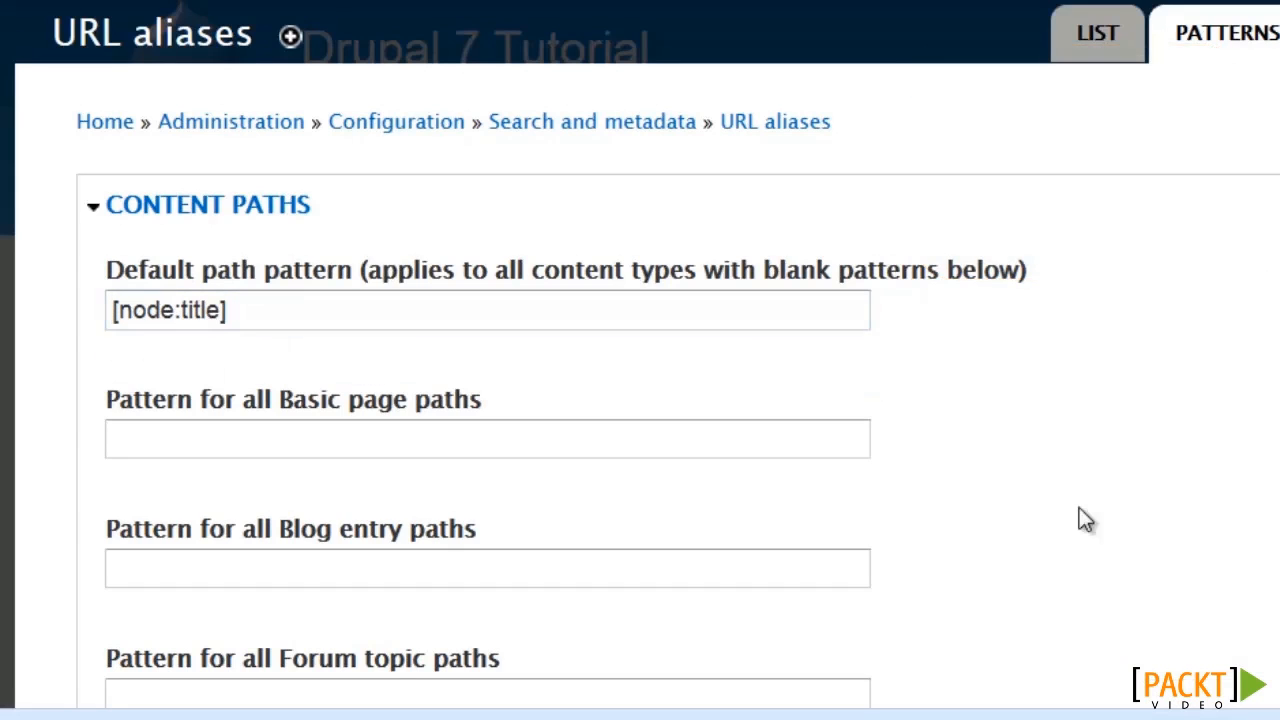
Set the pattern for all Basic page paths to [node:title].
click(163, 440)
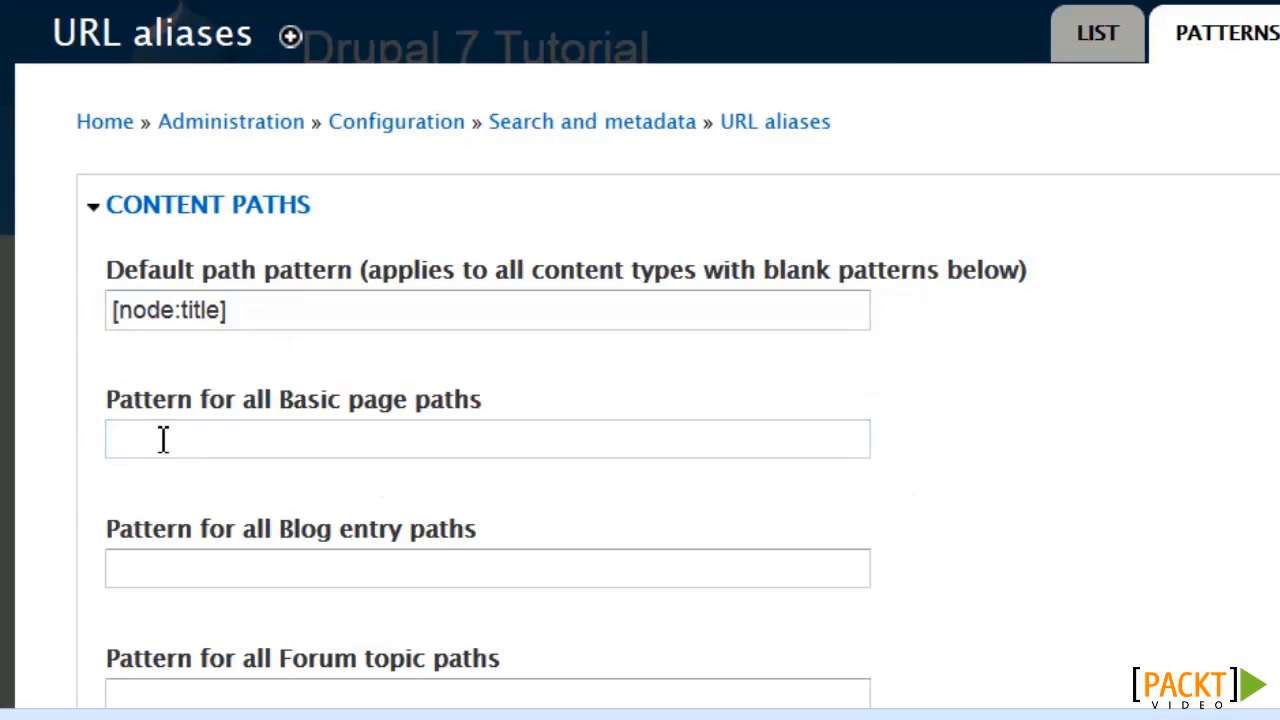
key(ctrl+v)
click(1109, 450)
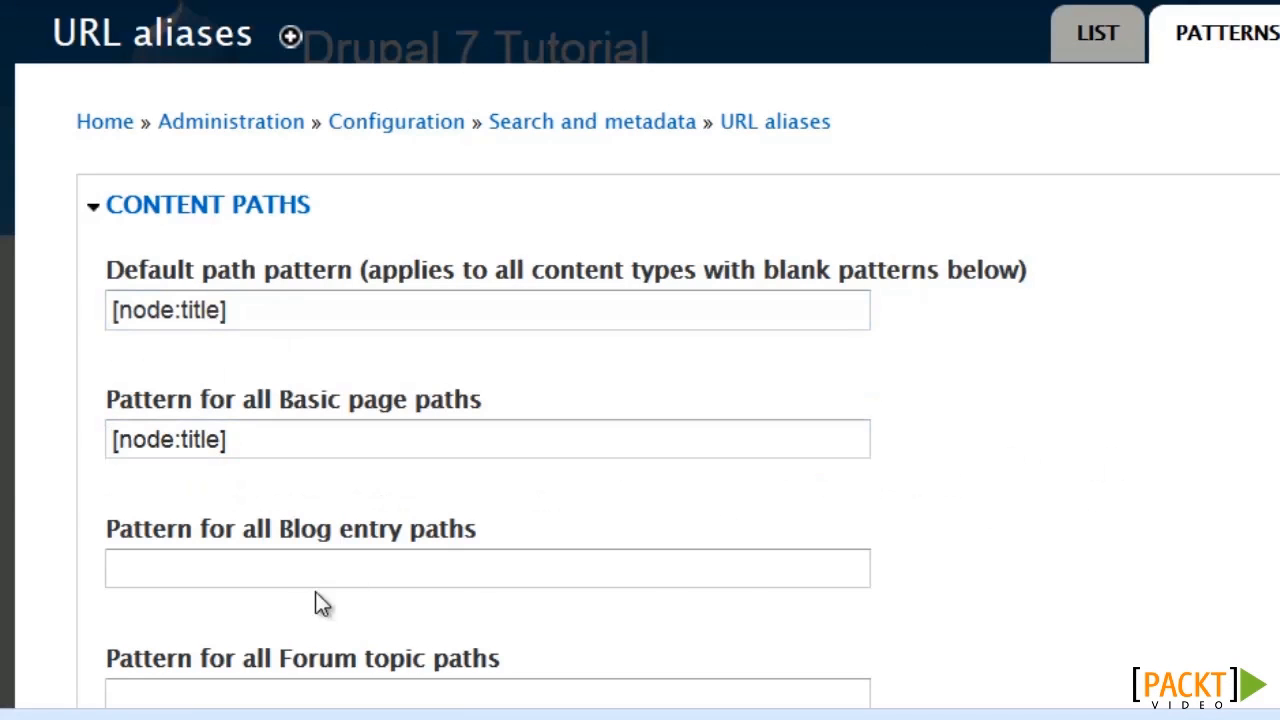
Fill the pattern for all Blog entry paths with the suggested entry "Member blog for [node:author]".
click(297, 568)
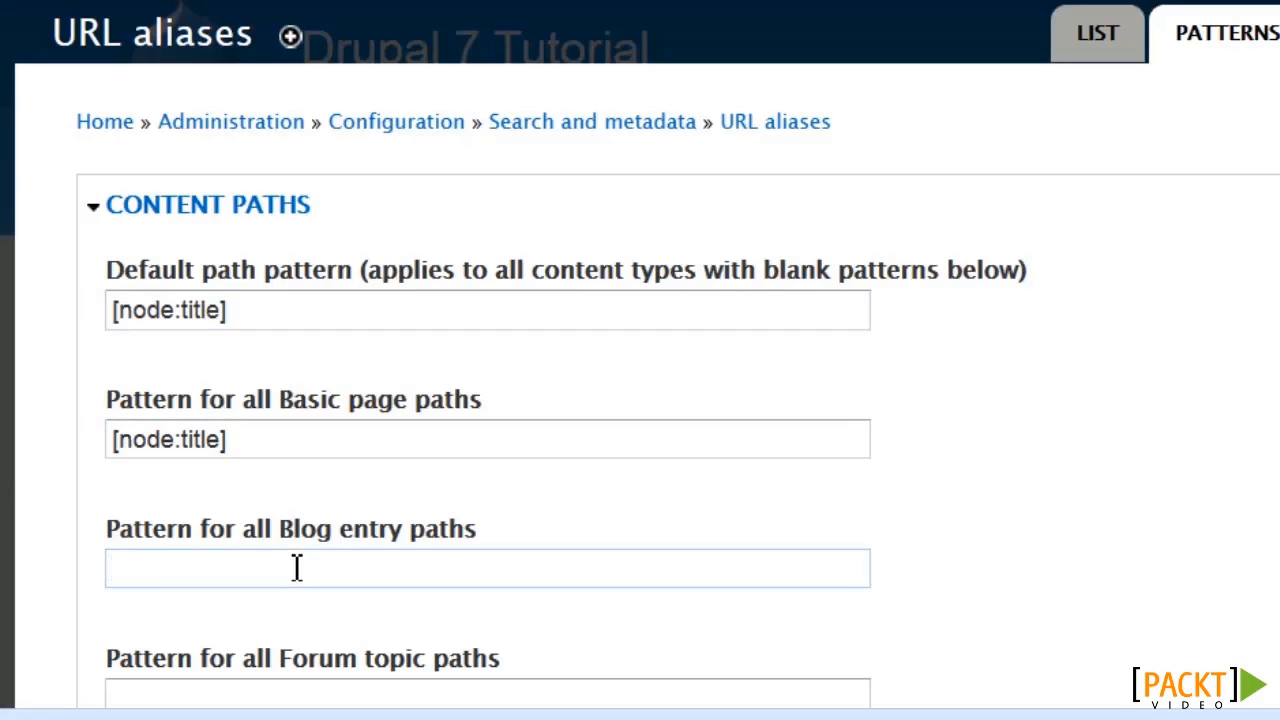
text(M)
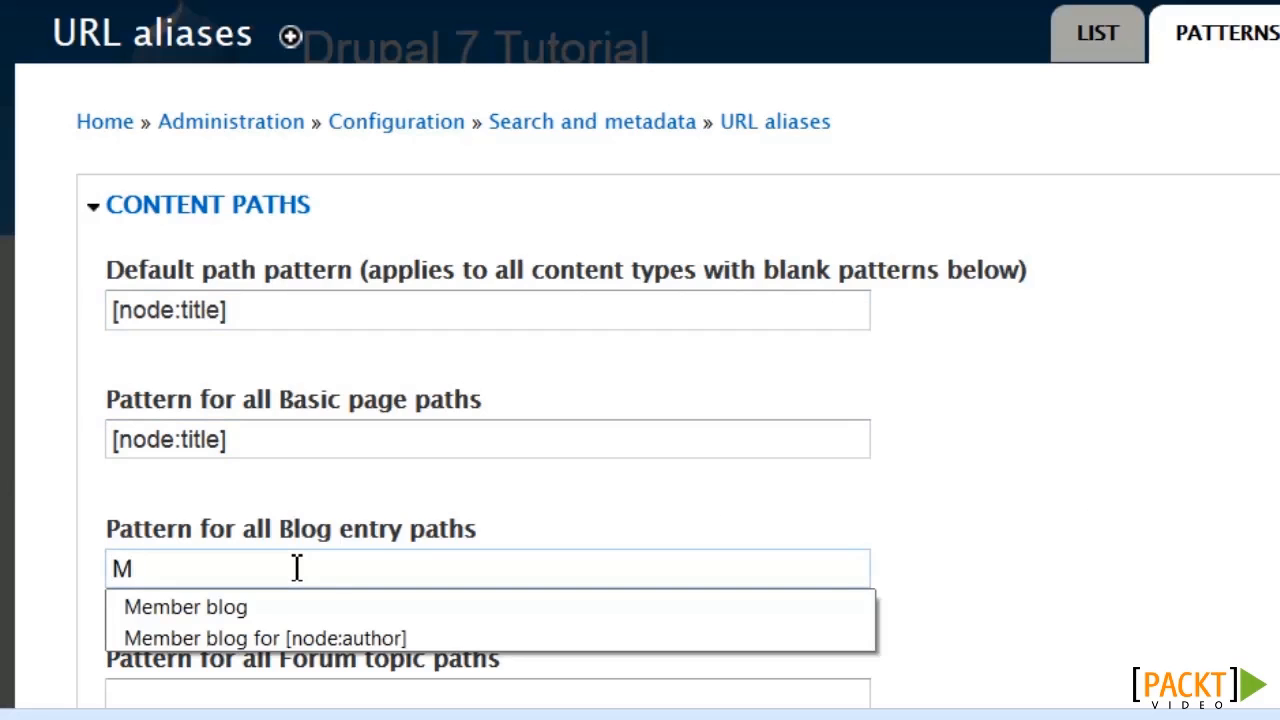
key(Down)
key(Down)
key(Return)
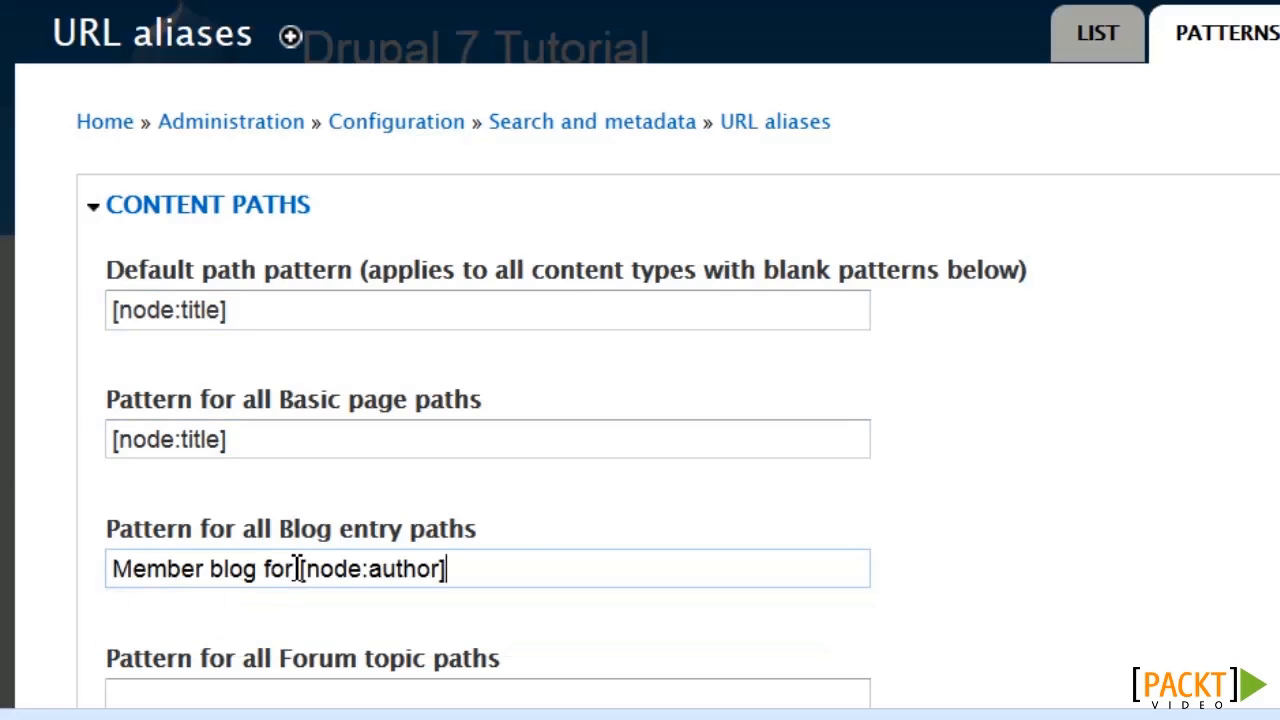
Delete the author token from the Blog entry pattern, leaving only "Member blog for".
key(BackSpace)
key(BackSpace)
key(BackSpace)
key(BackSpace)
key(BackSpace)
key(BackSpace)
key(BackSpace)
key(BackSpace)
key(BackSpace)
key(BackSpace)
key(BackSpace)
key(BackSpace)
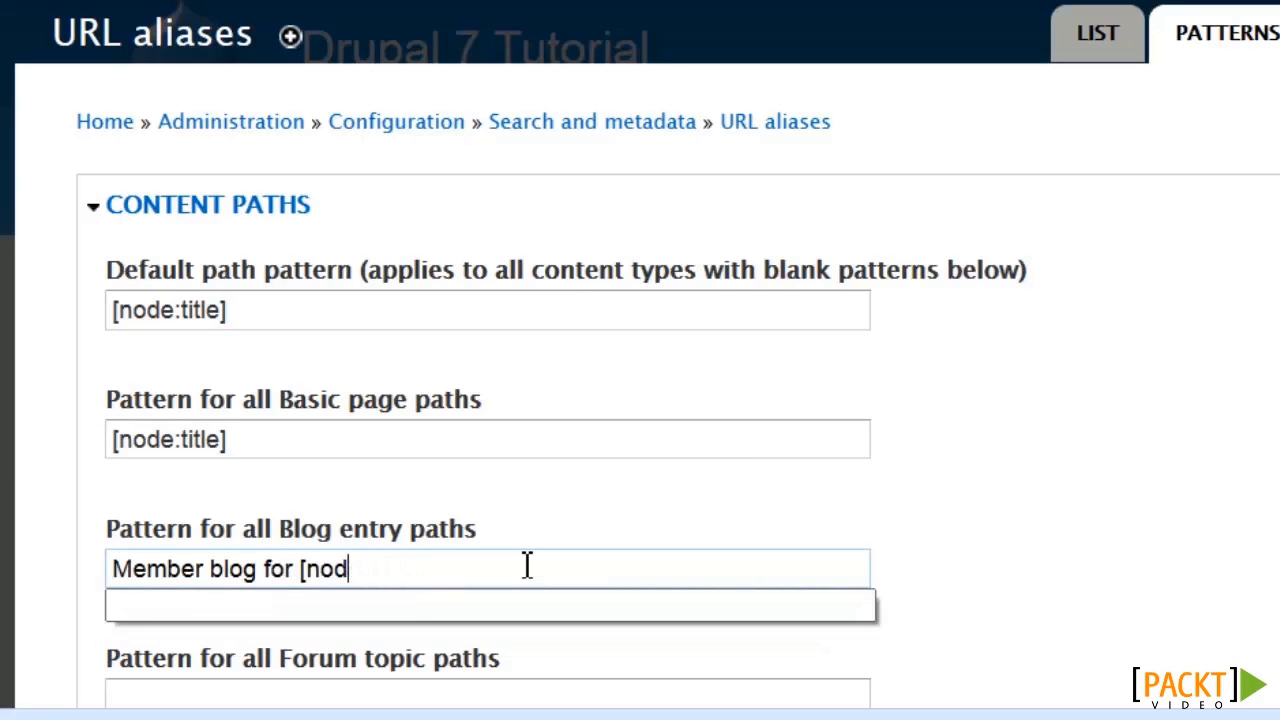
key(BackSpace)
Expand the Nodes tokens and insert the [node:author] token at the end of the Blog entry pattern.
scroll(1103, 569, down, 5)
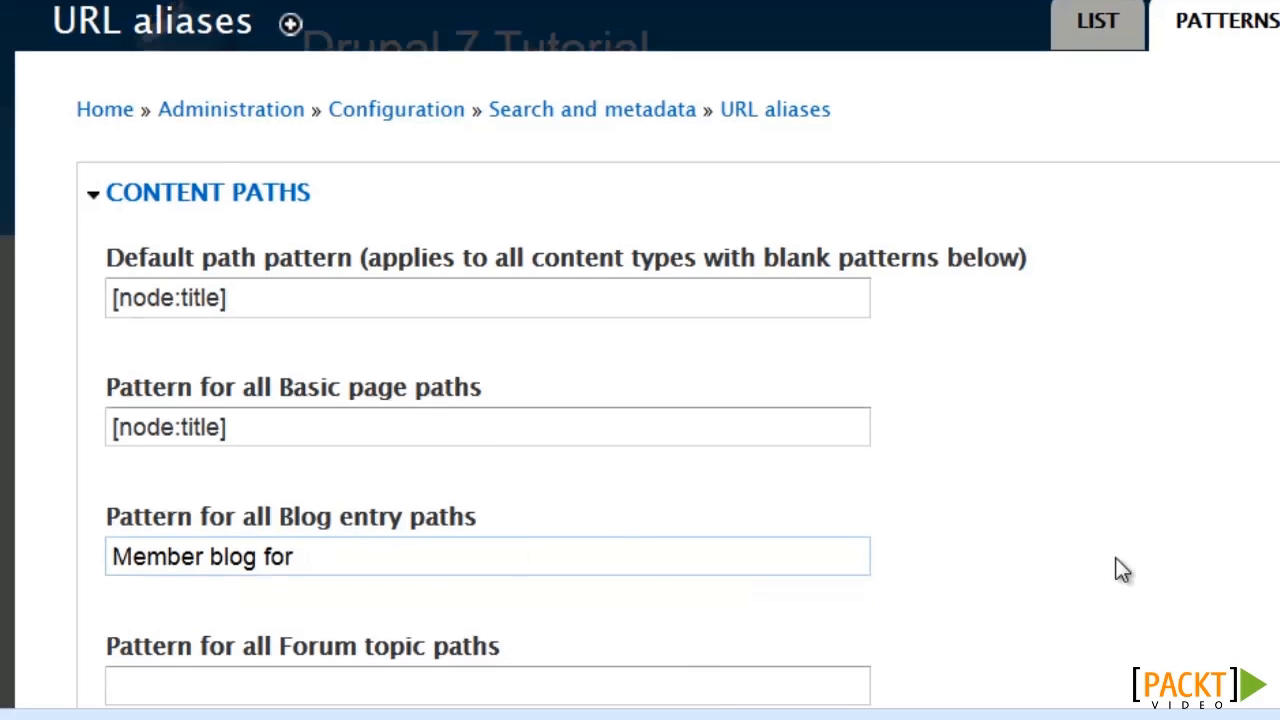
scroll(1109, 527, up, 2)
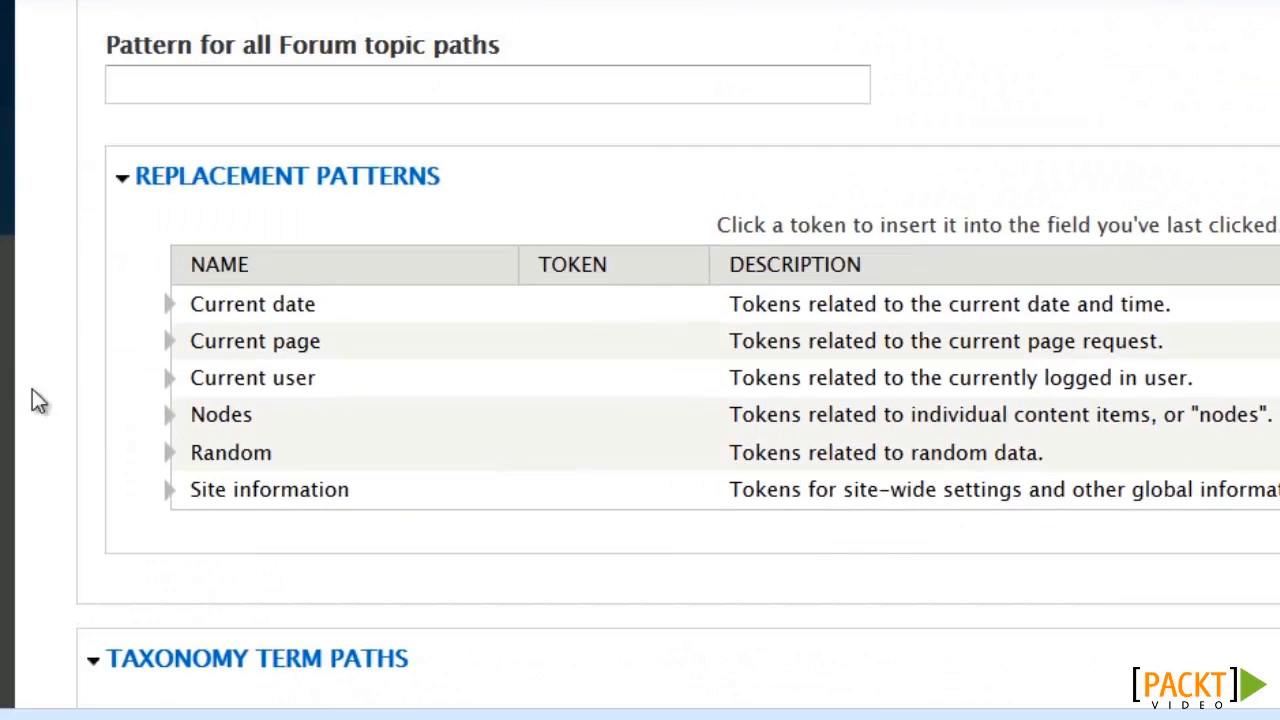
click(172, 416)
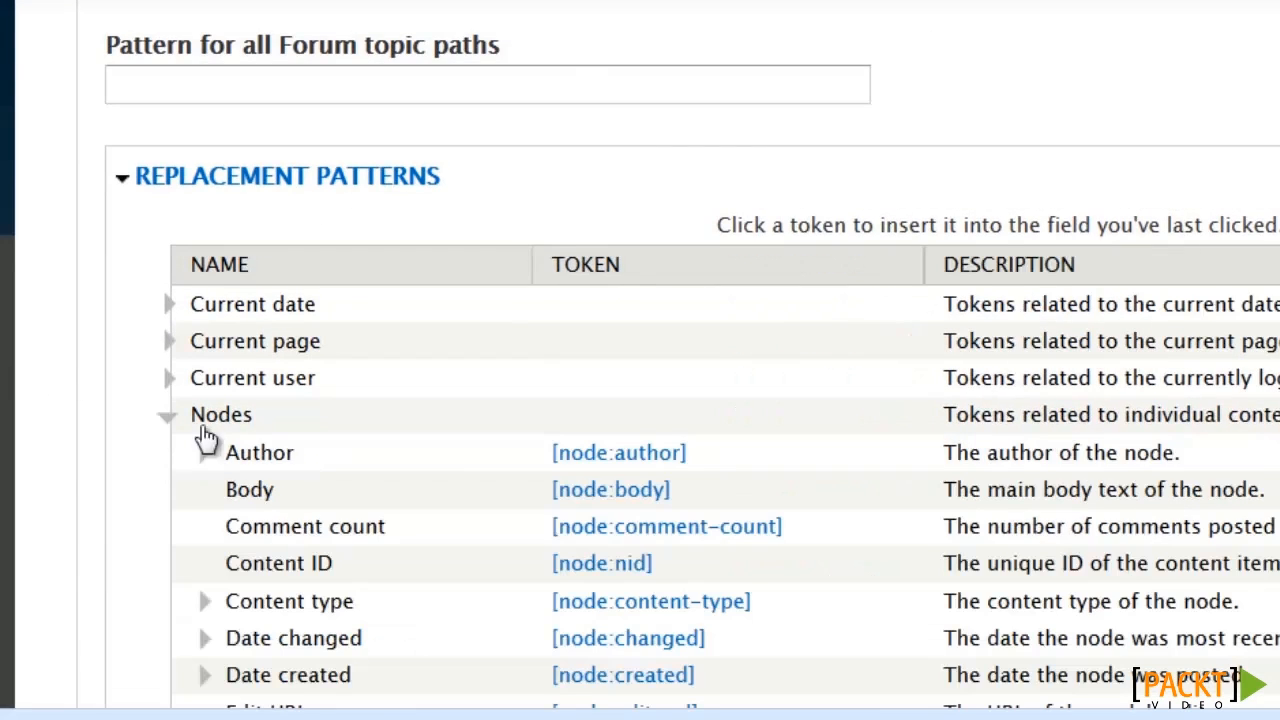
click(660, 453)
scroll(654, 457, down, 1)
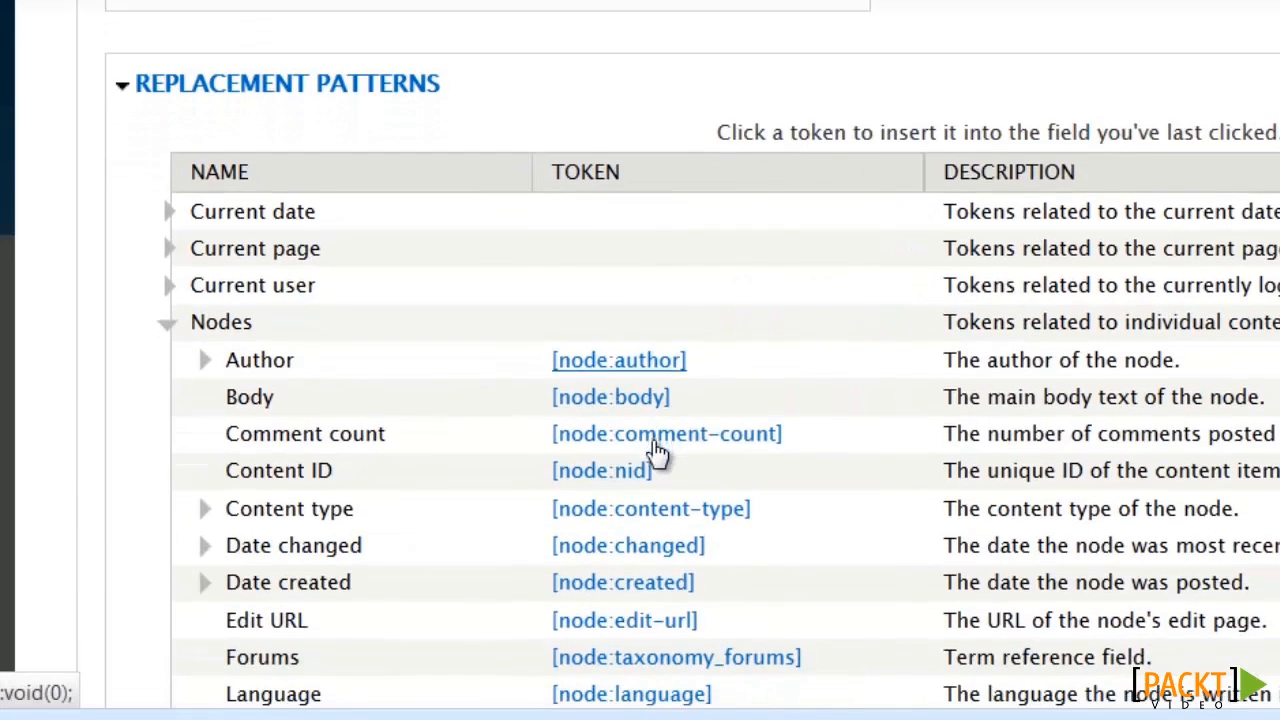
scroll(726, 410, up, 4)
scroll(731, 408, up, 3)
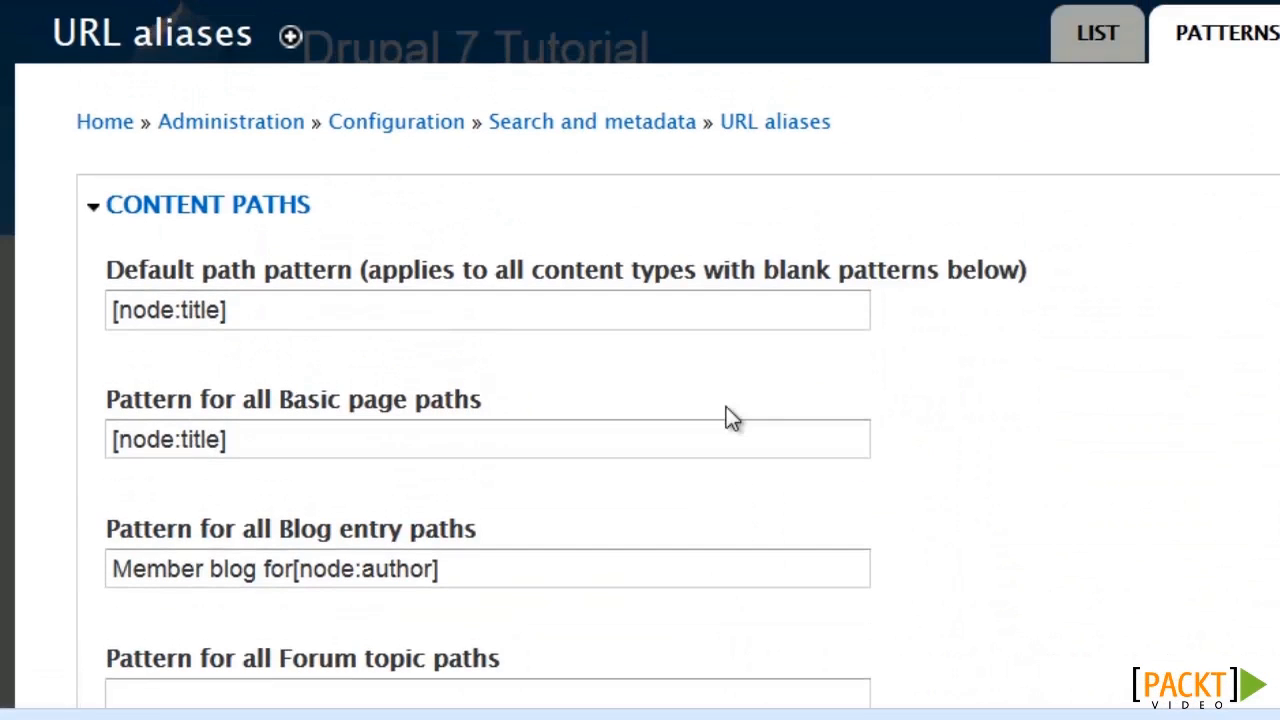
Add a space before the token so the Blog entry pattern reads "Member blog for [node:author]".
click(299, 570)
key(ctrl+a)
scroll(940, 540, down, 1)
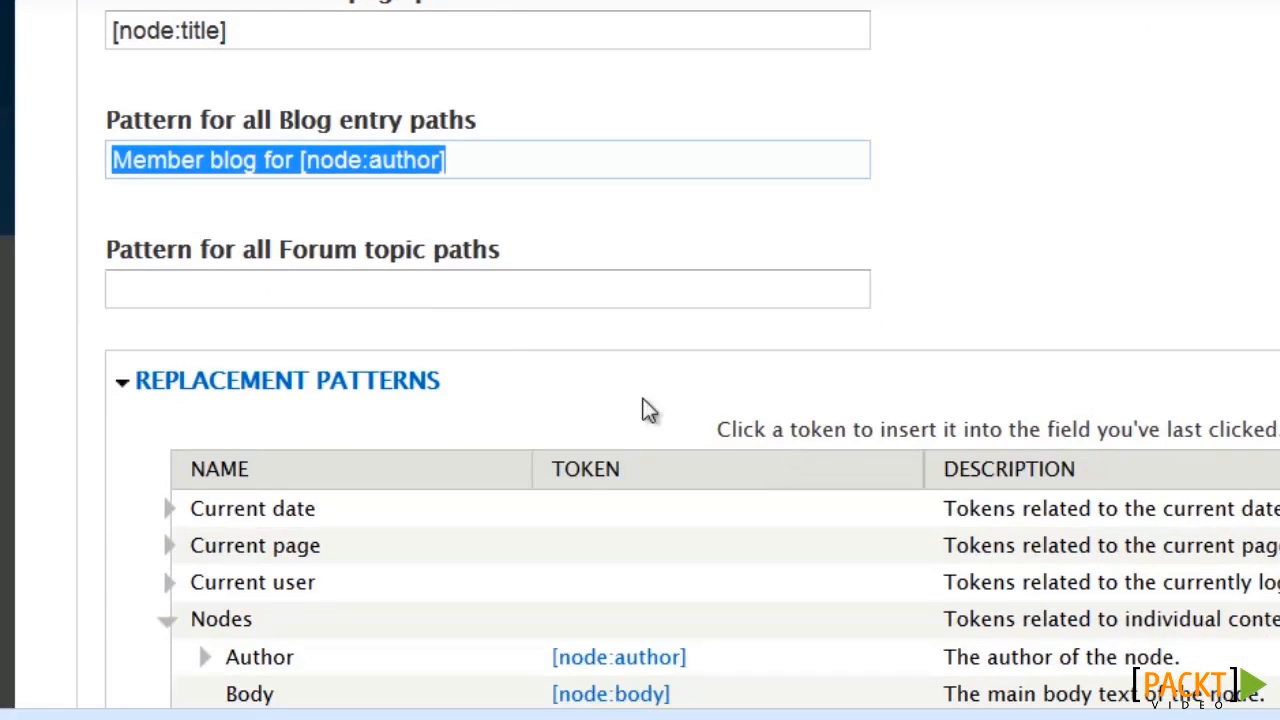
Set the pattern for all Forum topic paths to forums/[node:taxonomy_forums], inserting the Forums token from the Nodes list.
click(369, 281)
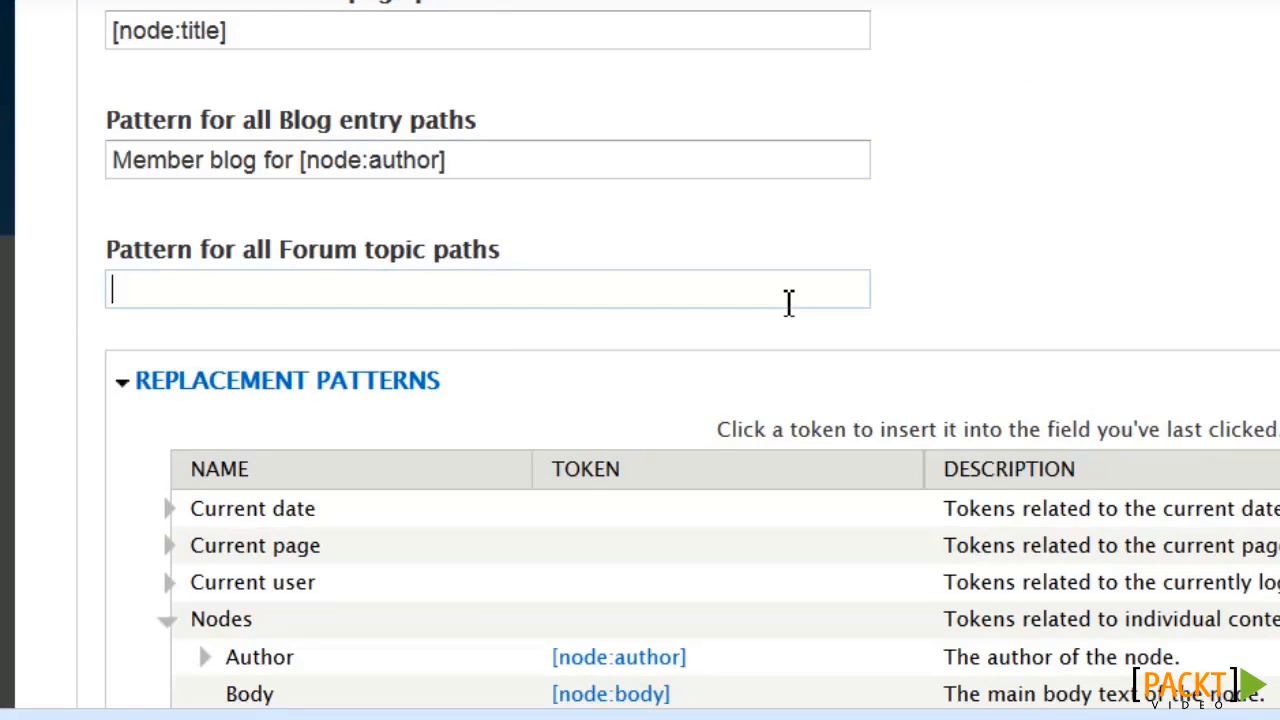
text(f)
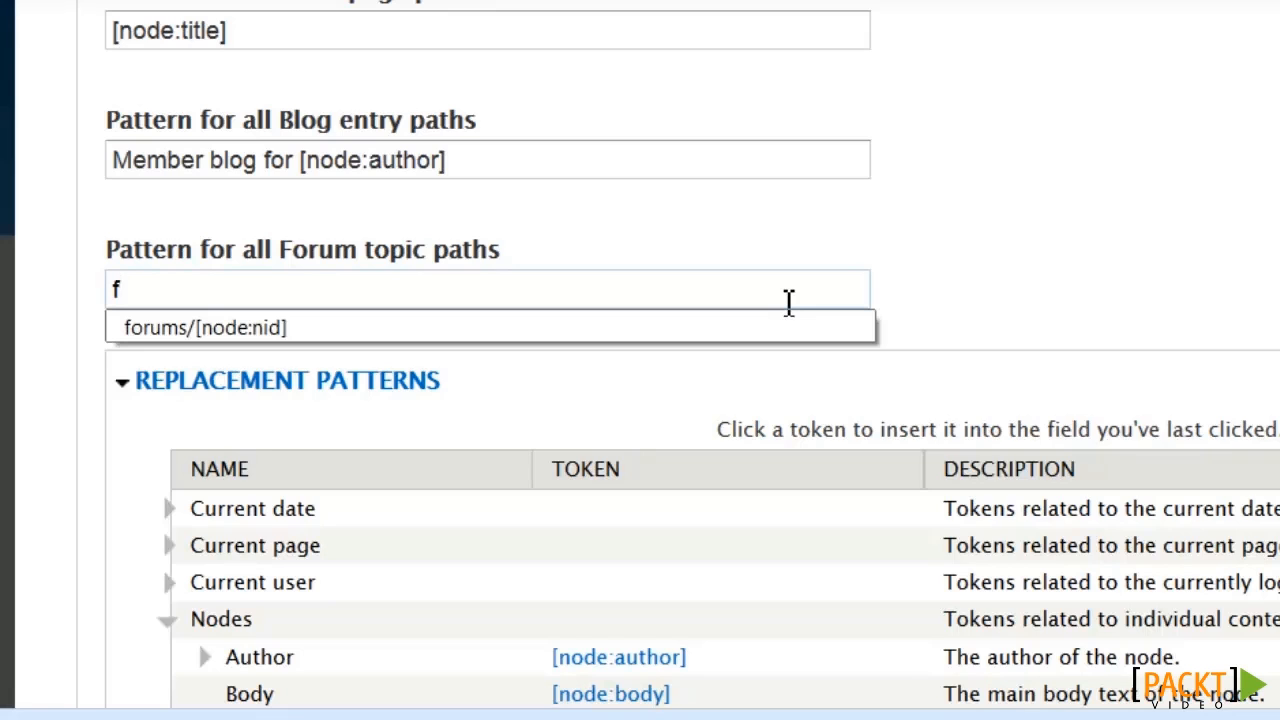
text(orums/)
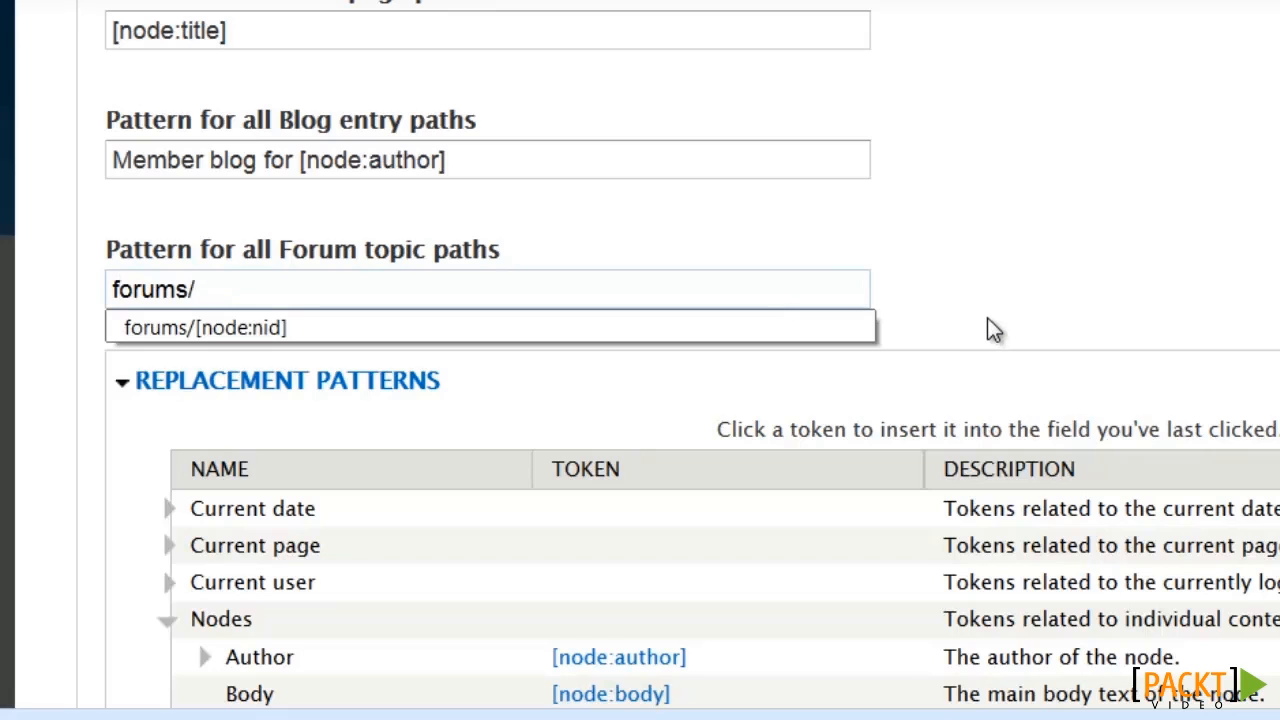
scroll(987, 319, down, 3)
scroll(993, 320, down, 3)
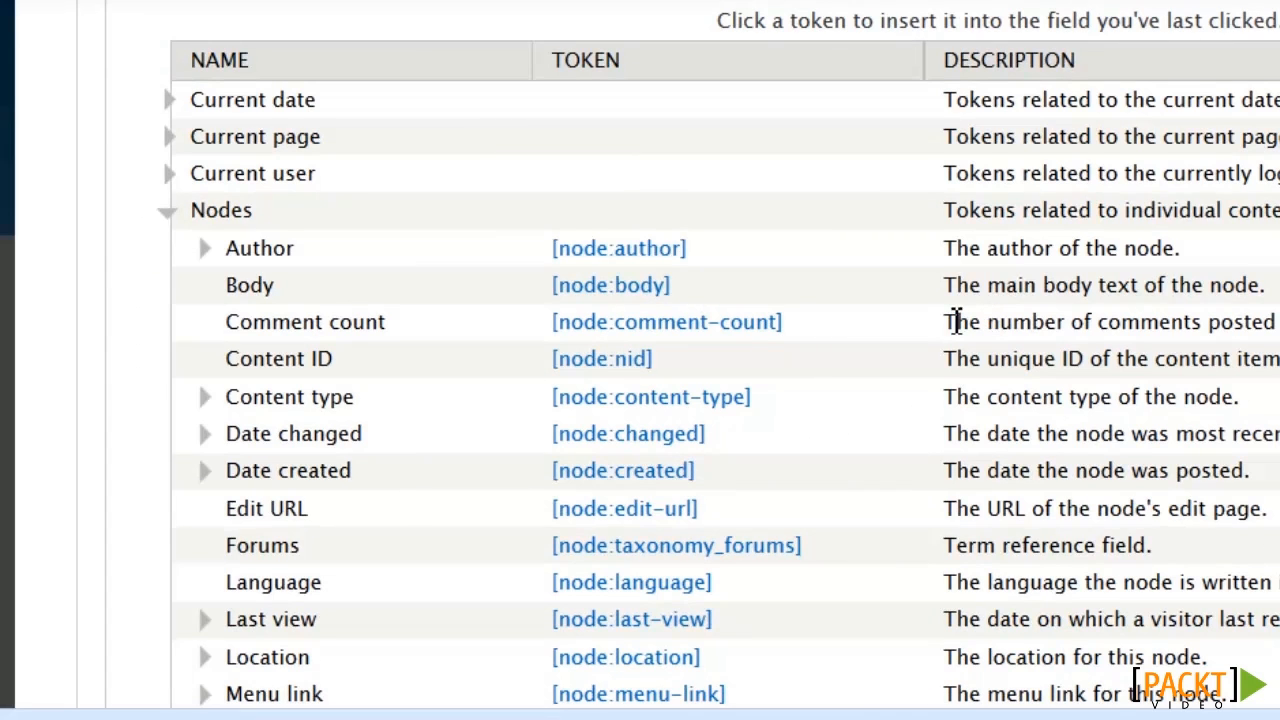
scroll(956, 322, down, 2)
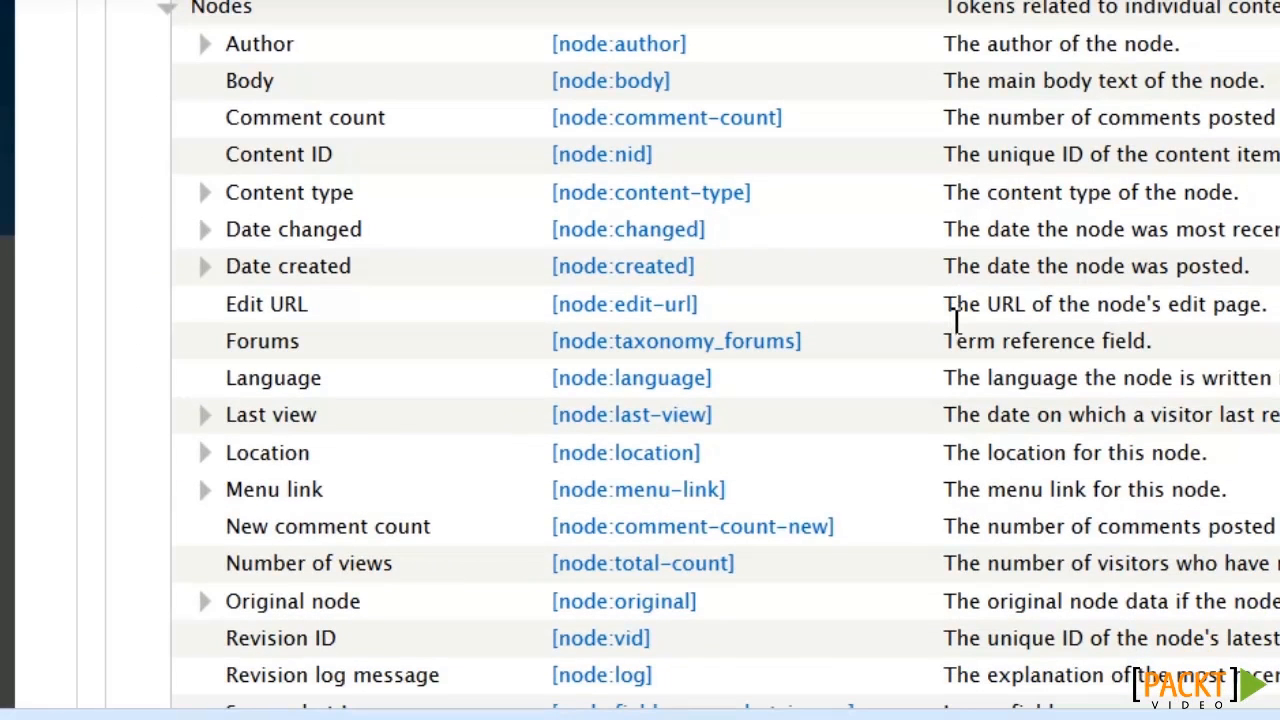
scroll(956, 322, down, 2)
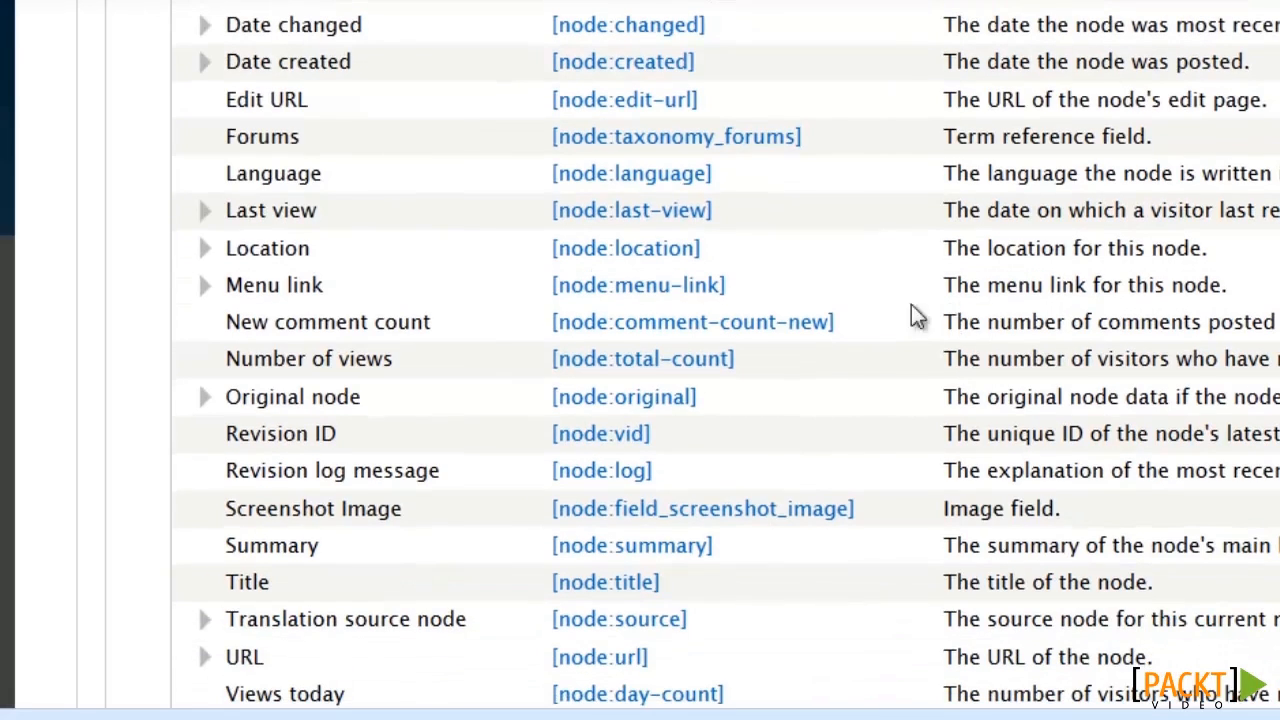
click(777, 145)
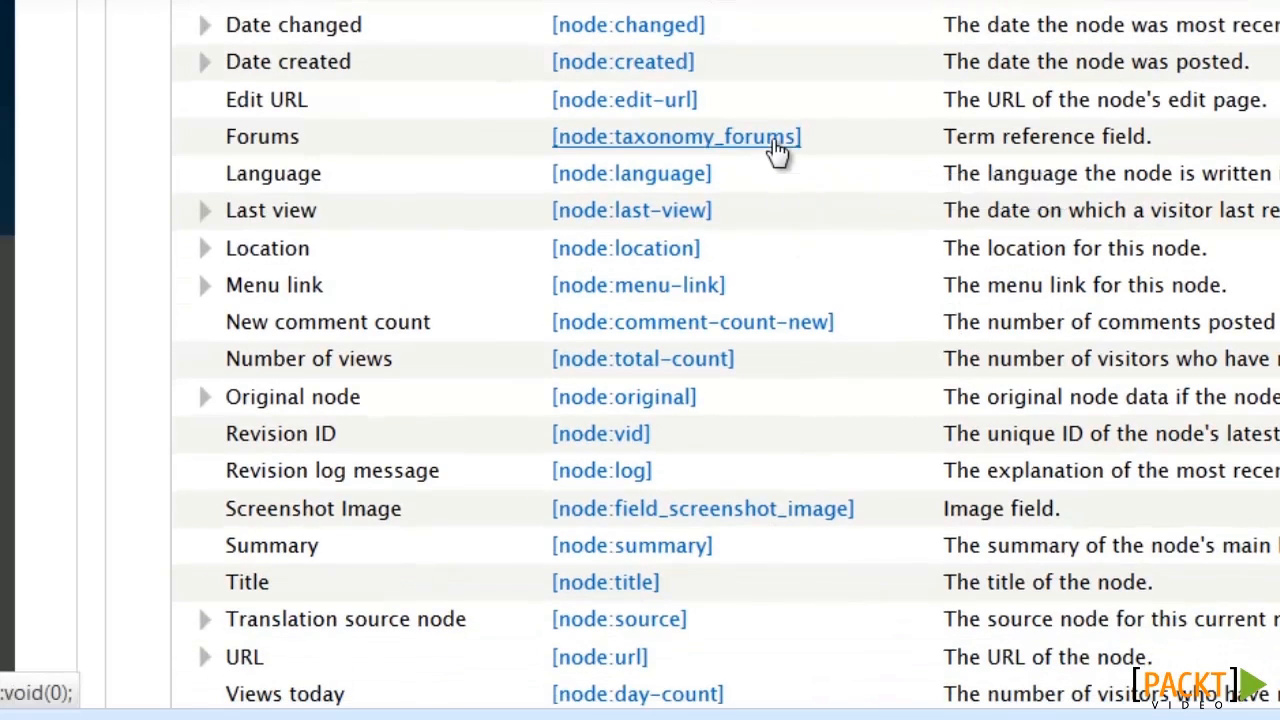
scroll(778, 152, up, 4)
scroll(778, 152, up, 7)
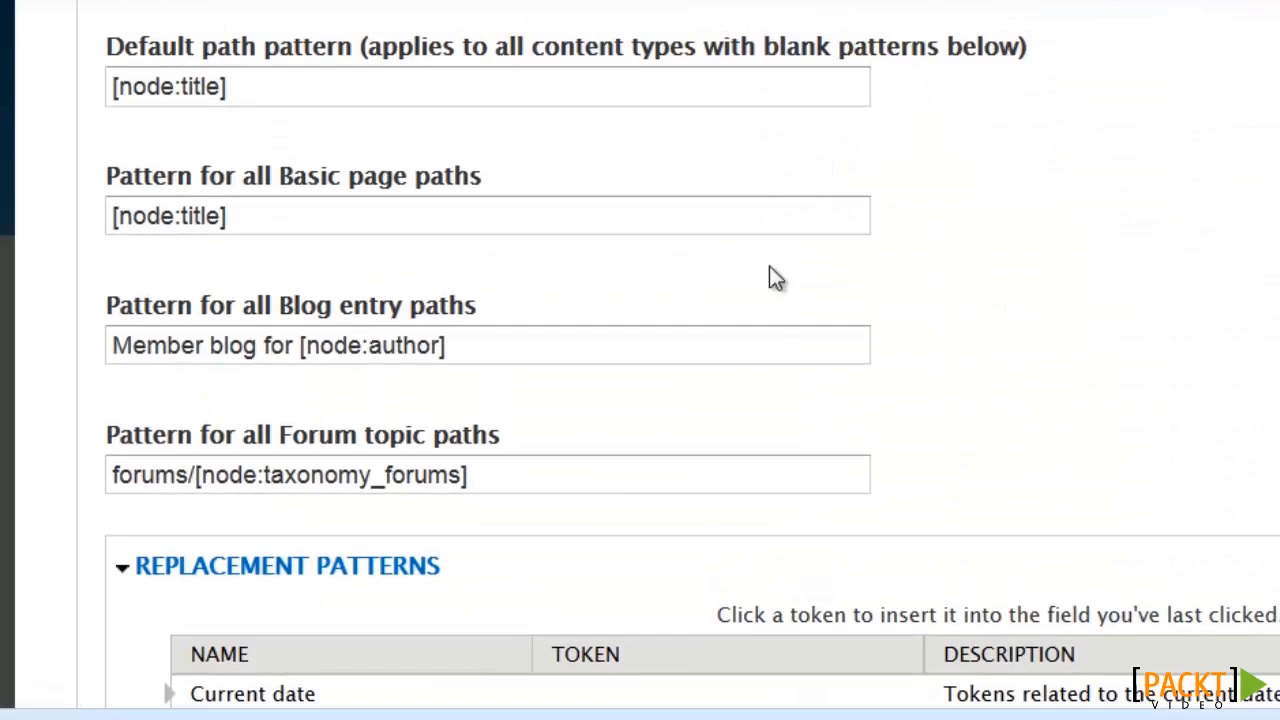
Append a slash and the Content ID token [node:nid] to the Forum topic pattern.
click(578, 472)
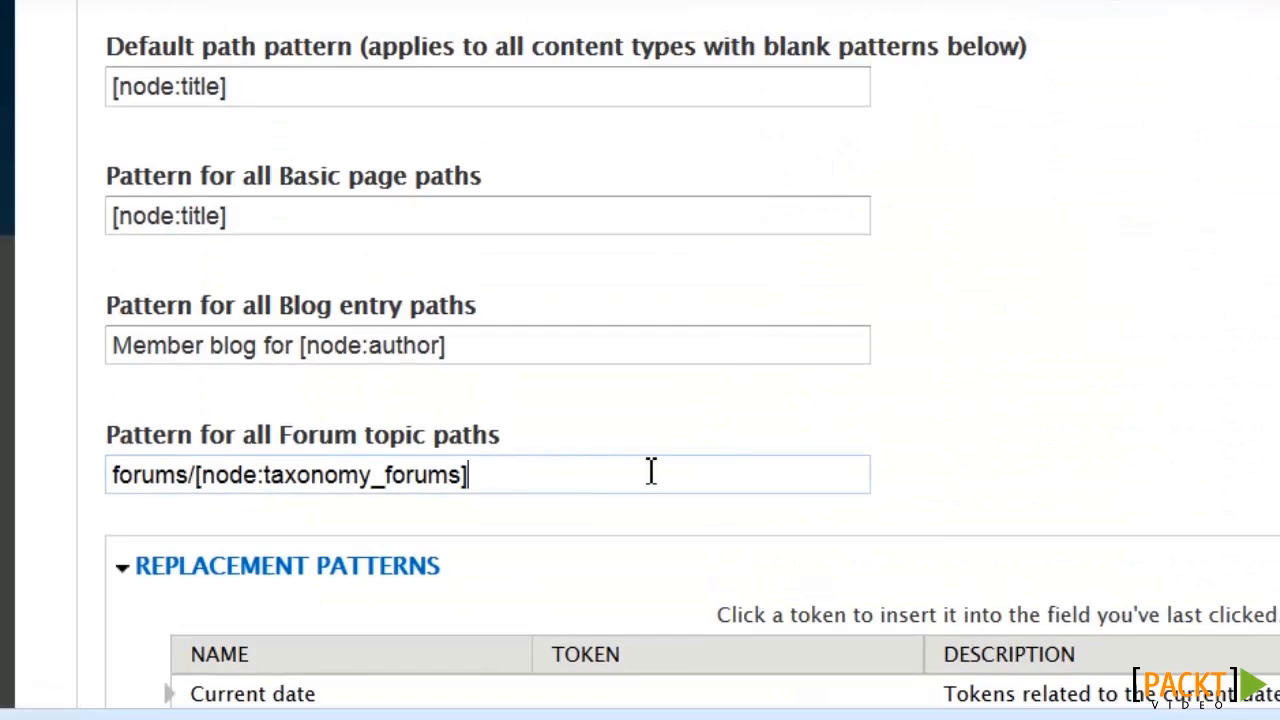
text(/)
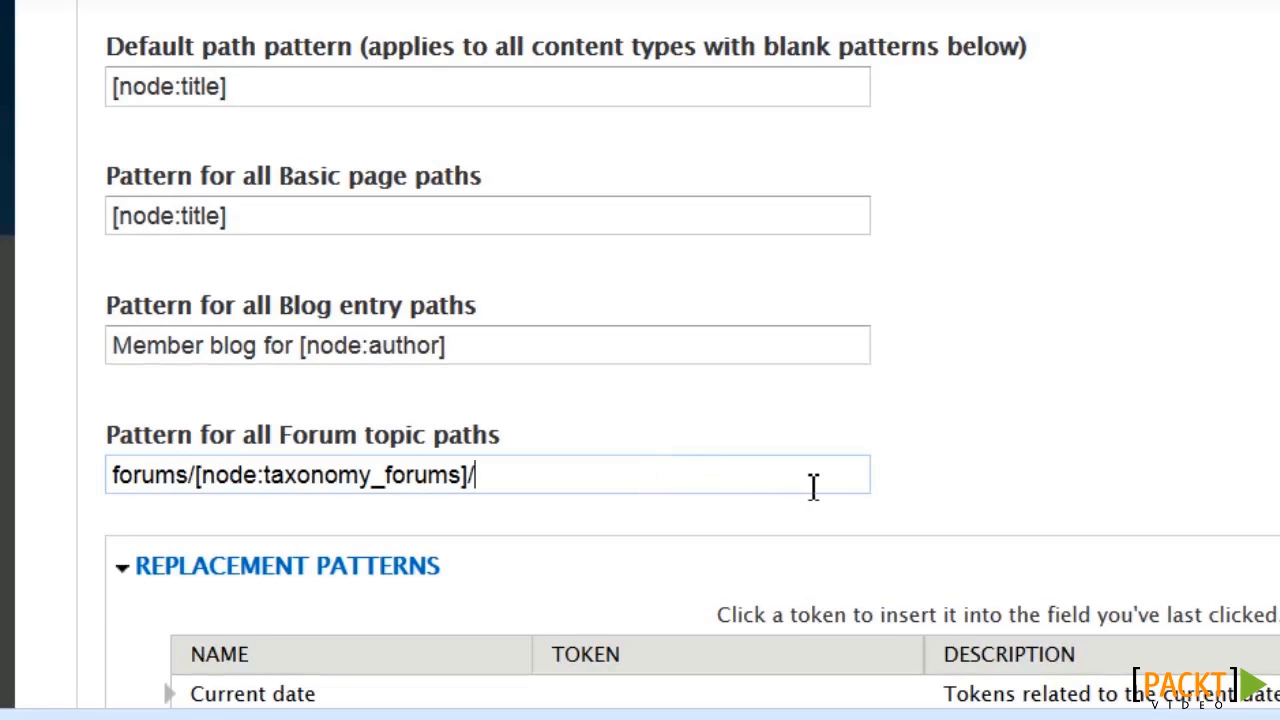
scroll(891, 487, down, 2)
scroll(891, 488, down, 3)
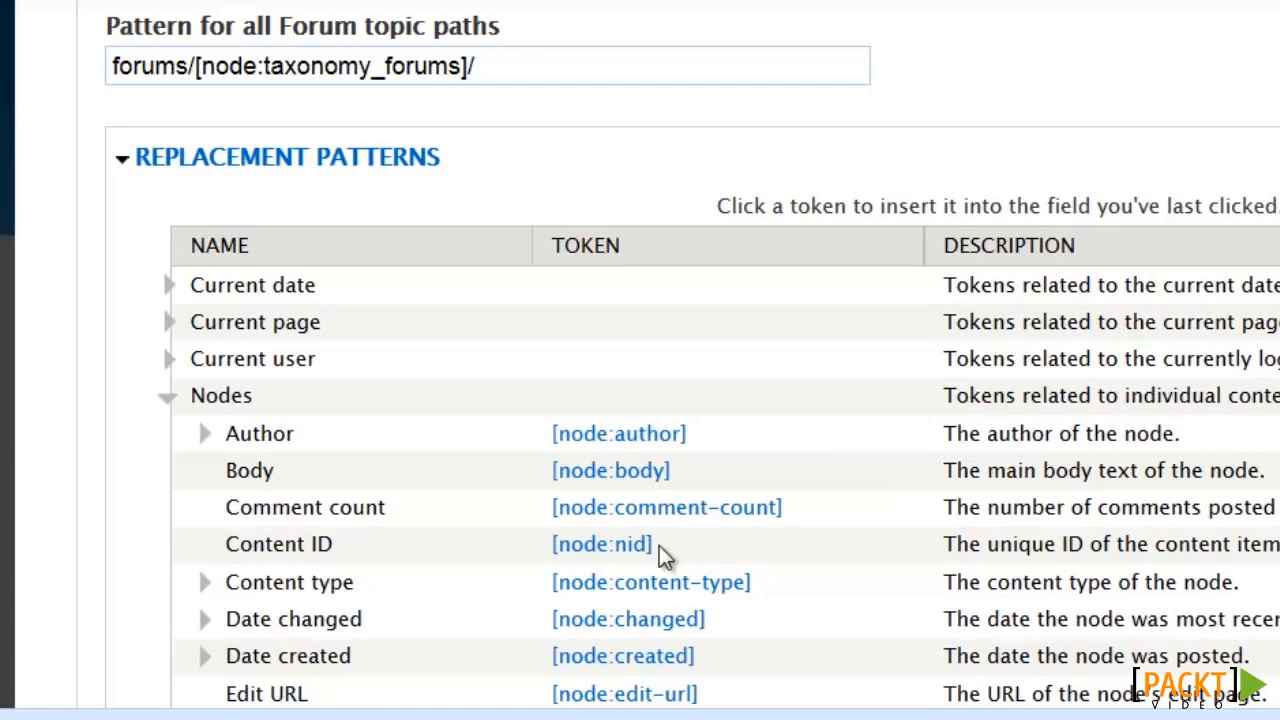
scroll(560, 543, down, 2)
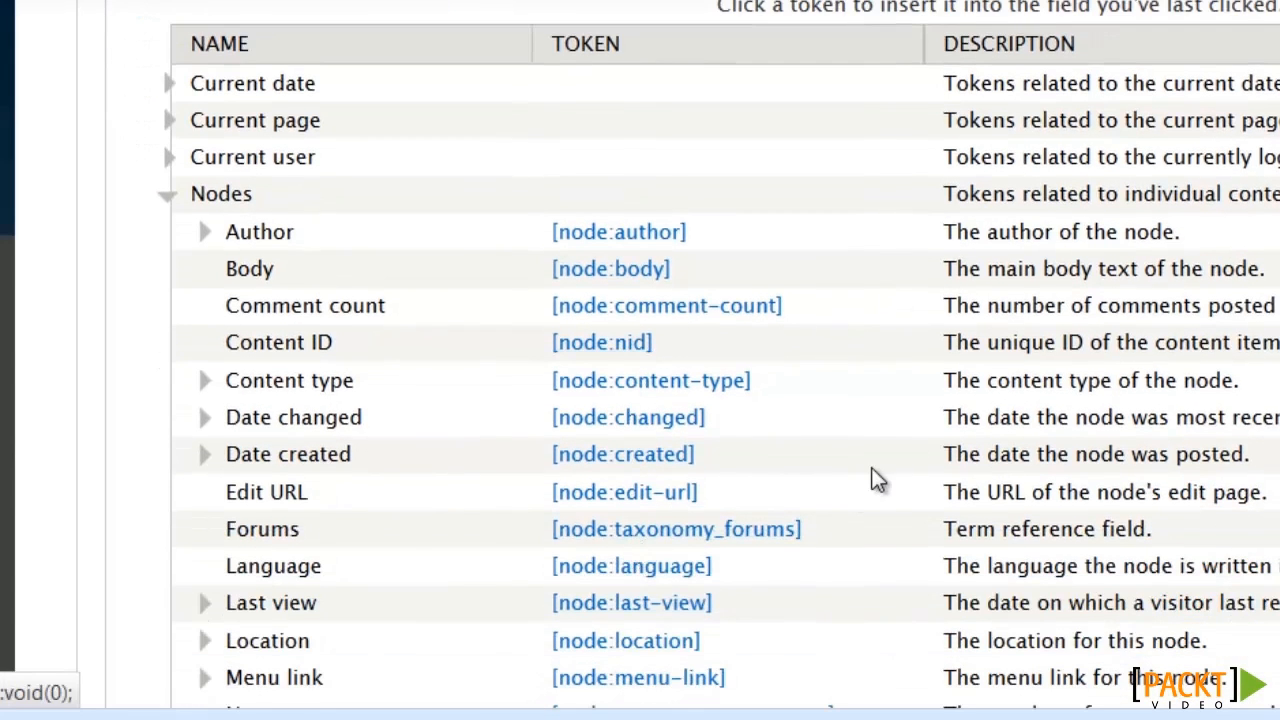
scroll(875, 478, up, 5)
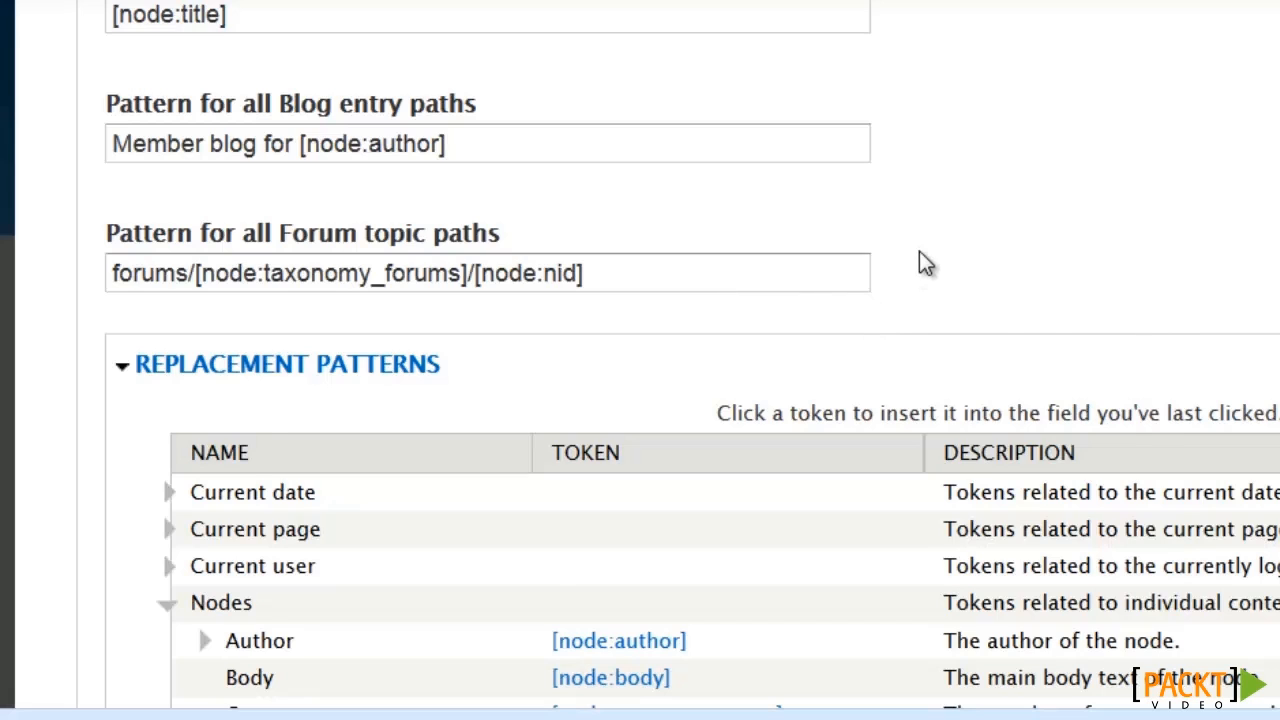
Review the patterns for taxonomy term, user account and forum paths.
scroll(925, 262, down, 6)
scroll(919, 251, down, 10)
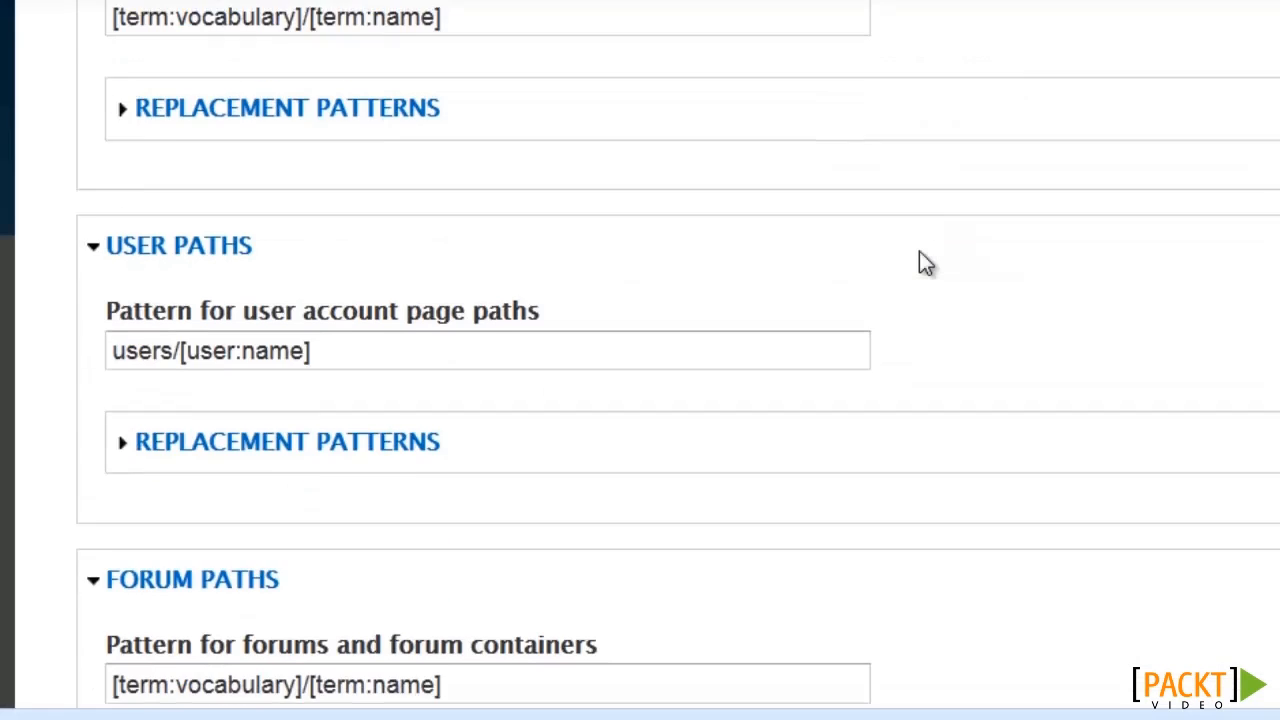
scroll(919, 251, up, 2)
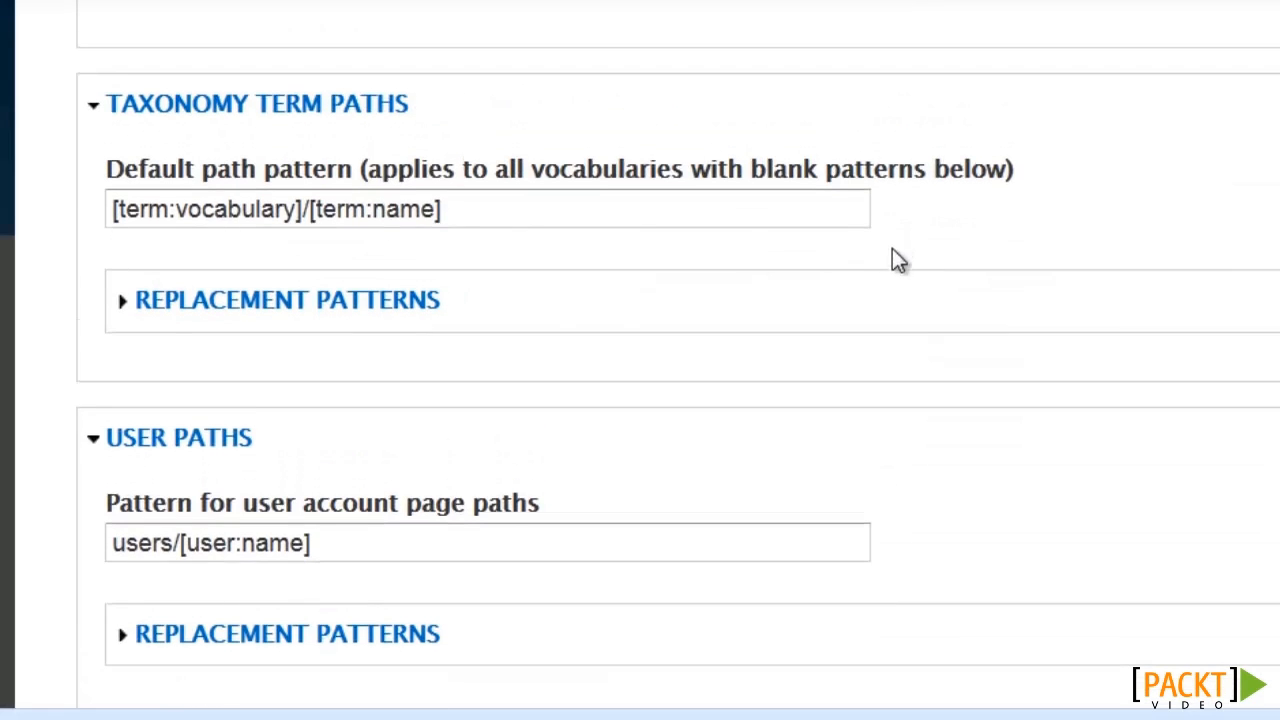
Save the URL alias pattern configuration.
scroll(898, 260, down, 5)
scroll(897, 268, down, 4)
click(326, 538)
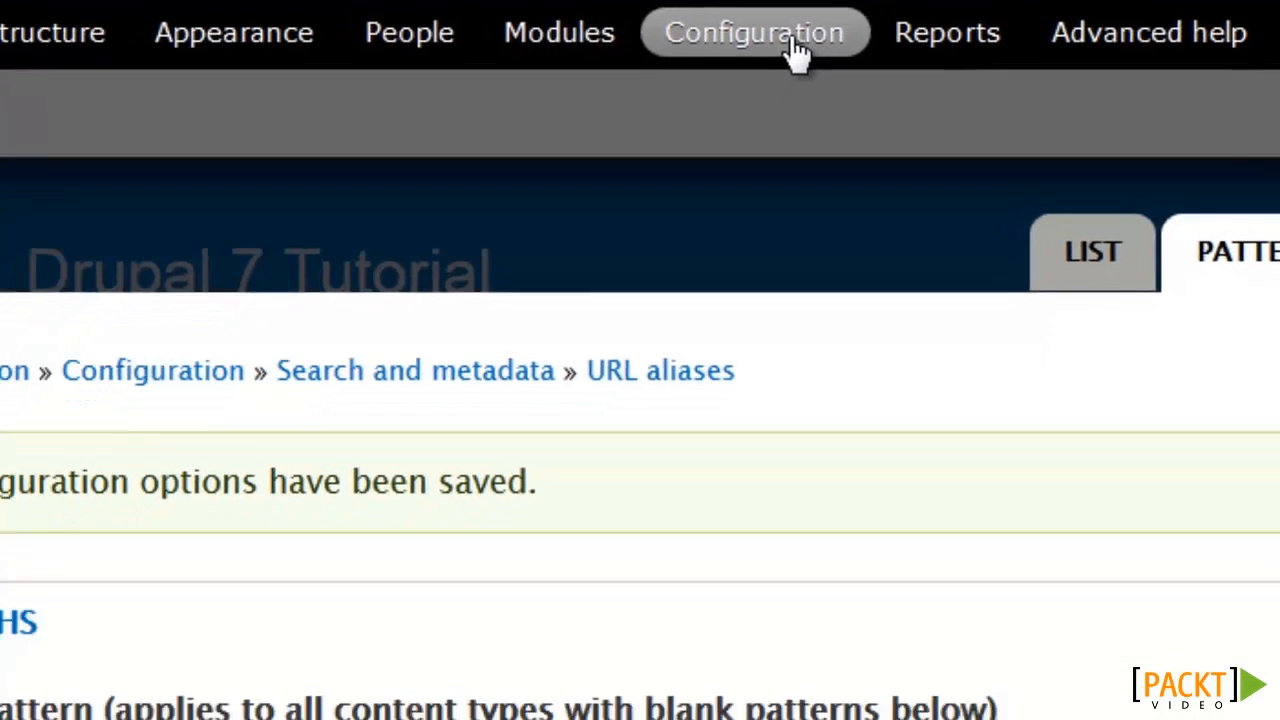
Open the Page titles settings from the site configuration's Search and metadata section.
click(771, 86)
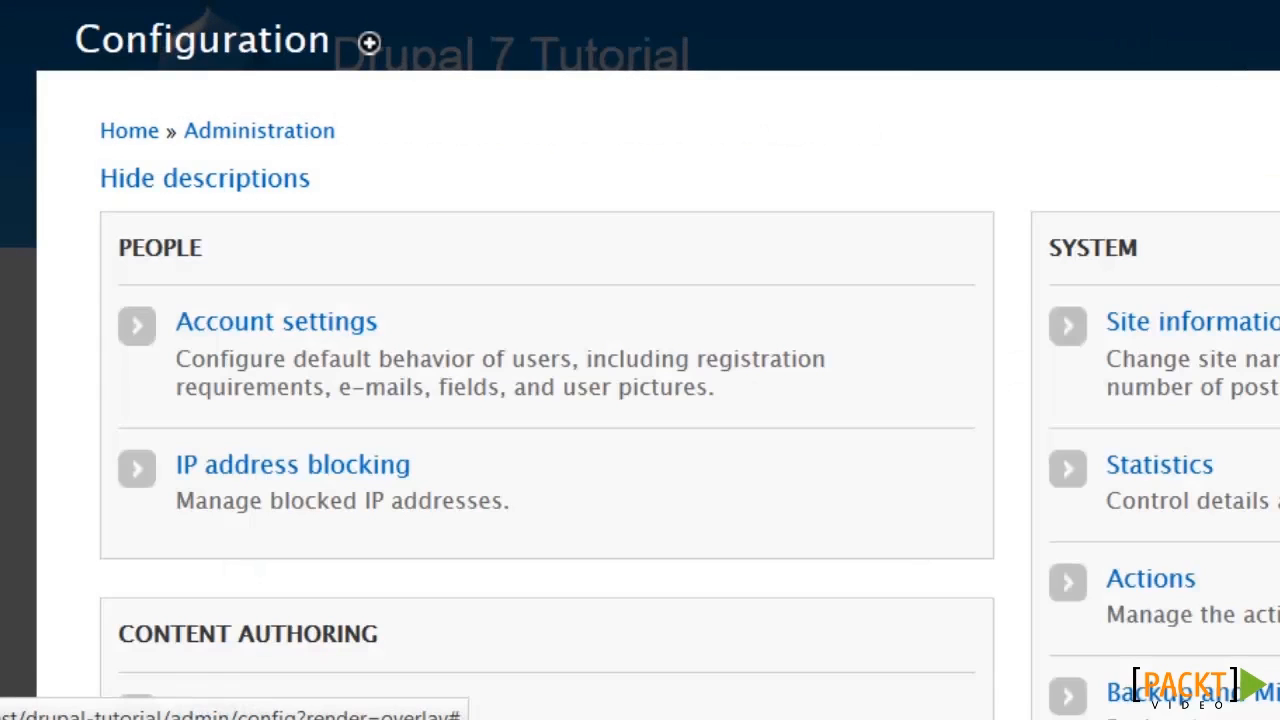
scroll(749, 420, down, 8)
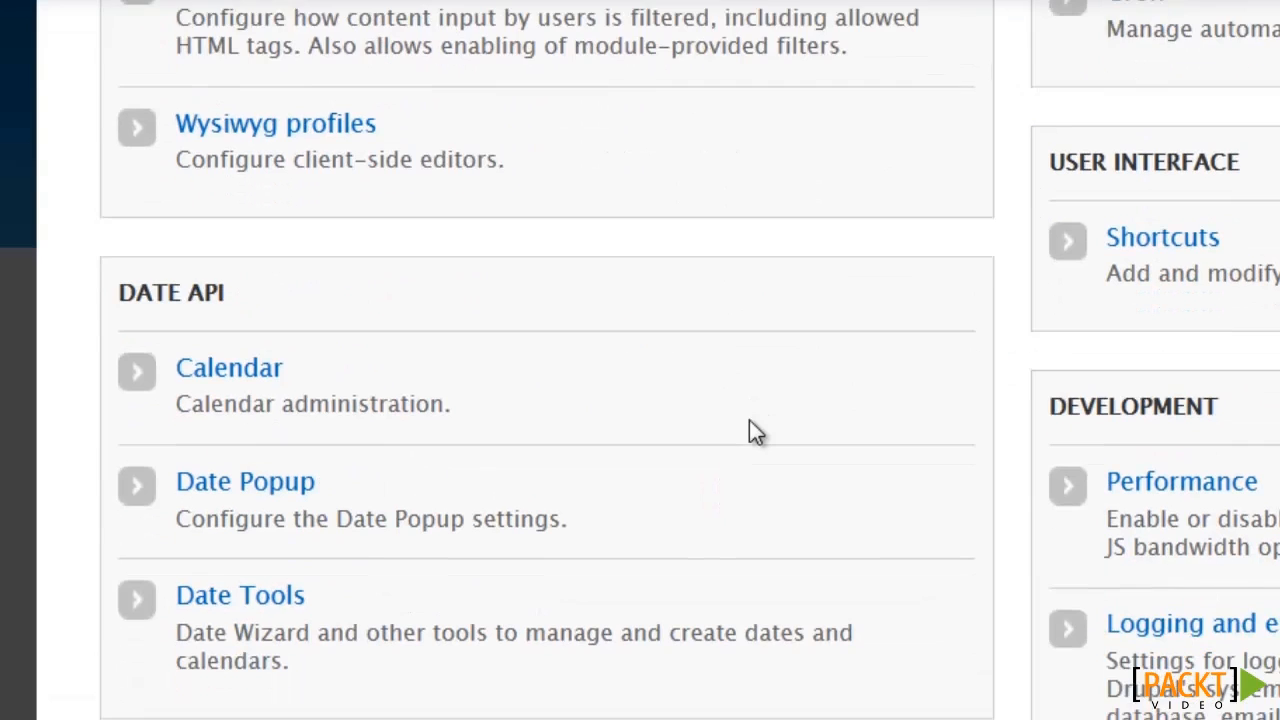
scroll(749, 421, down, 10)
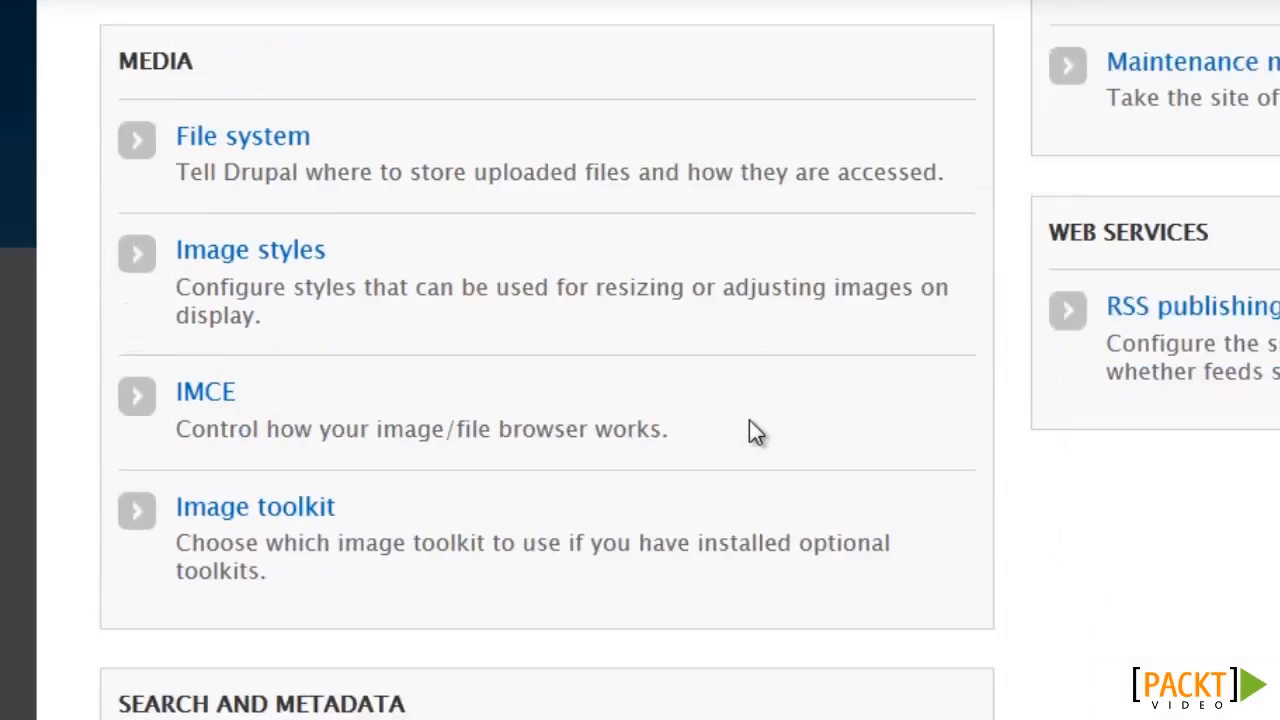
scroll(755, 420, down, 6)
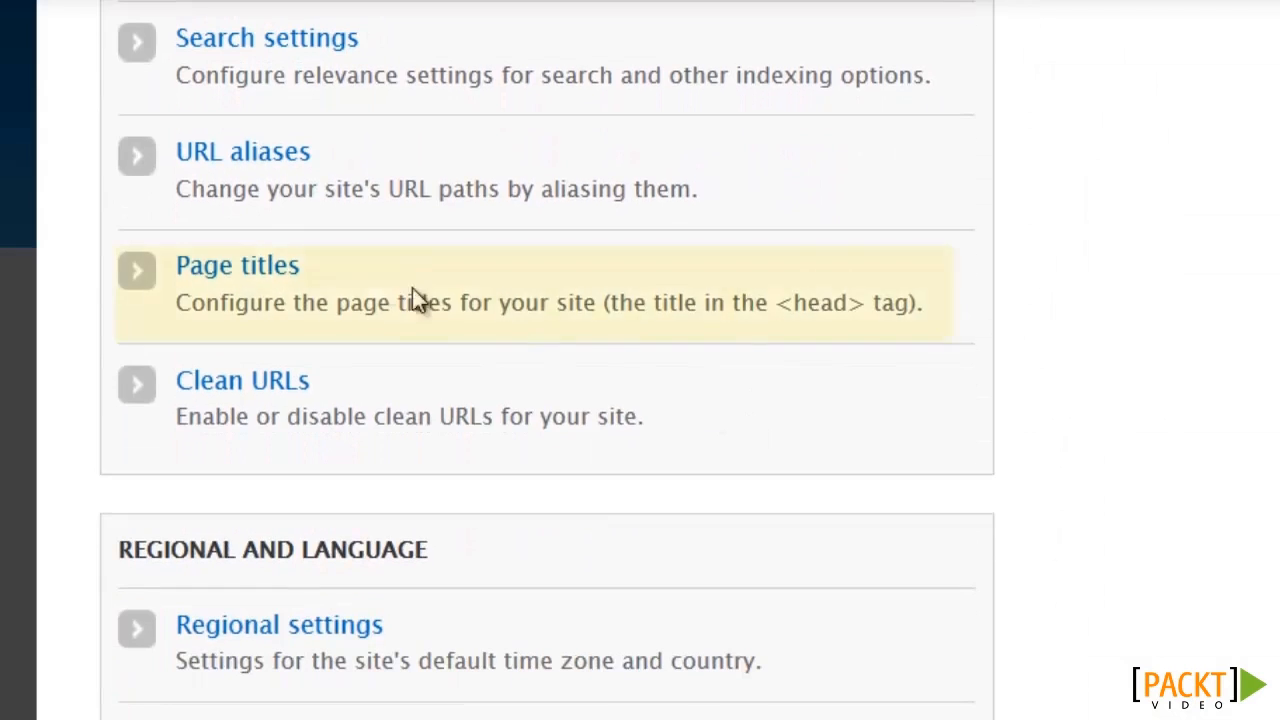
click(249, 266)
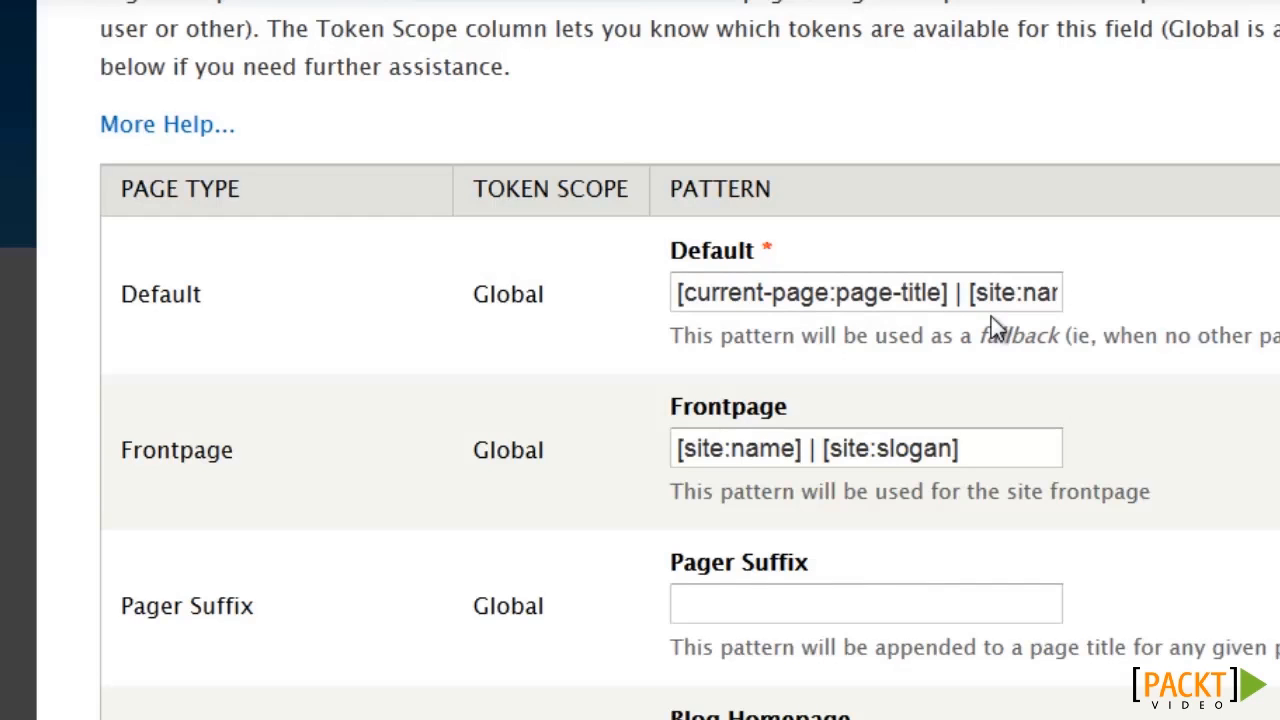
Set the Blog Homepage title pattern to "Member Blogs for" followed by the Author token from the Nodes tokens.
scroll(1010, 398, down, 2)
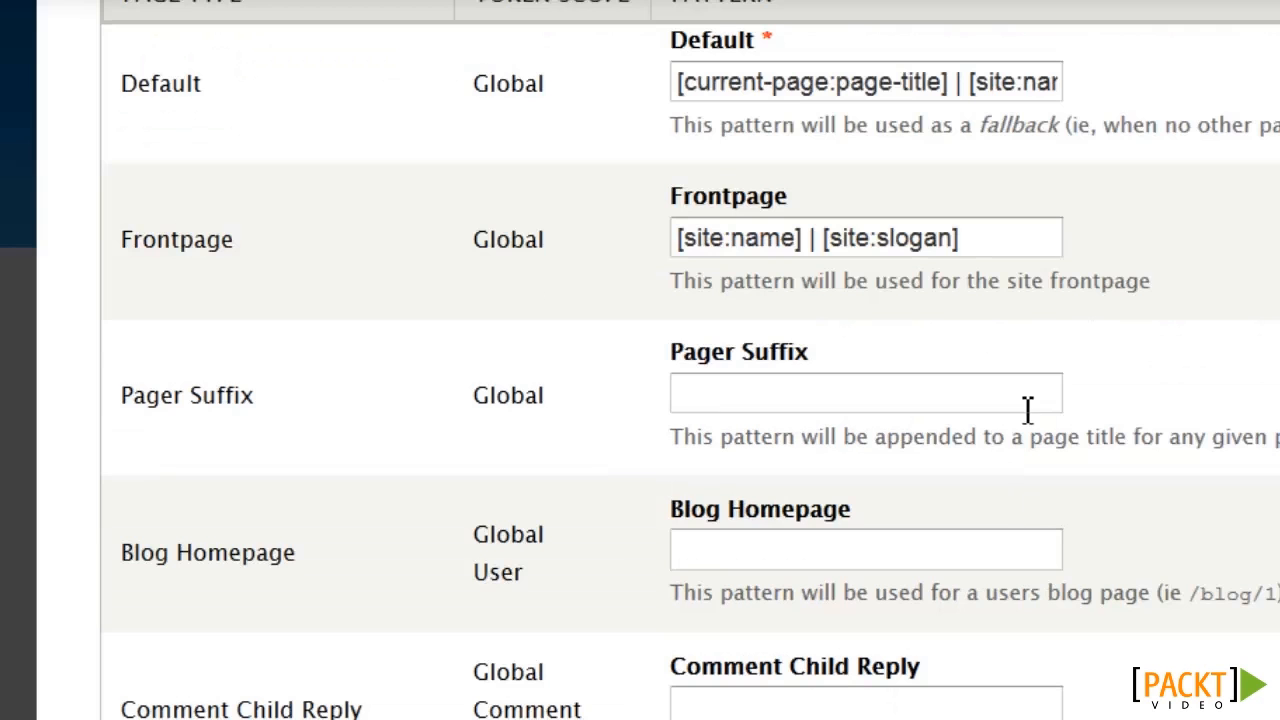
click(865, 545)
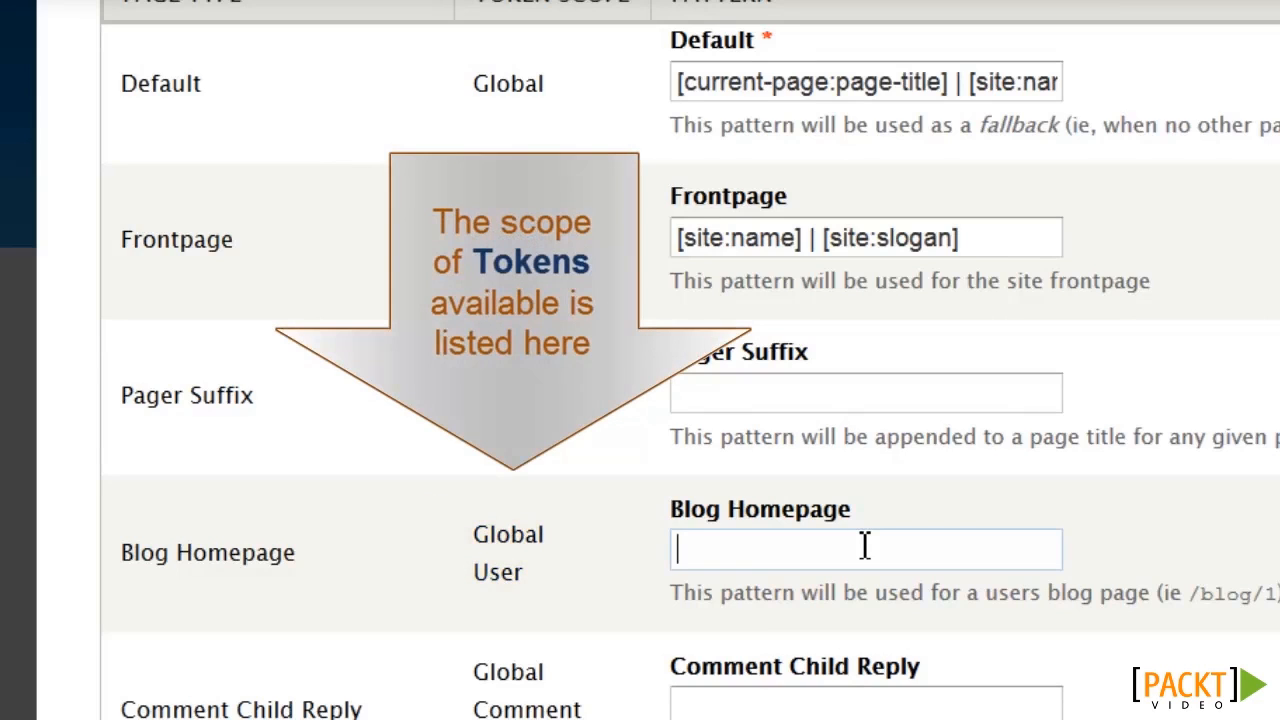
text(M)
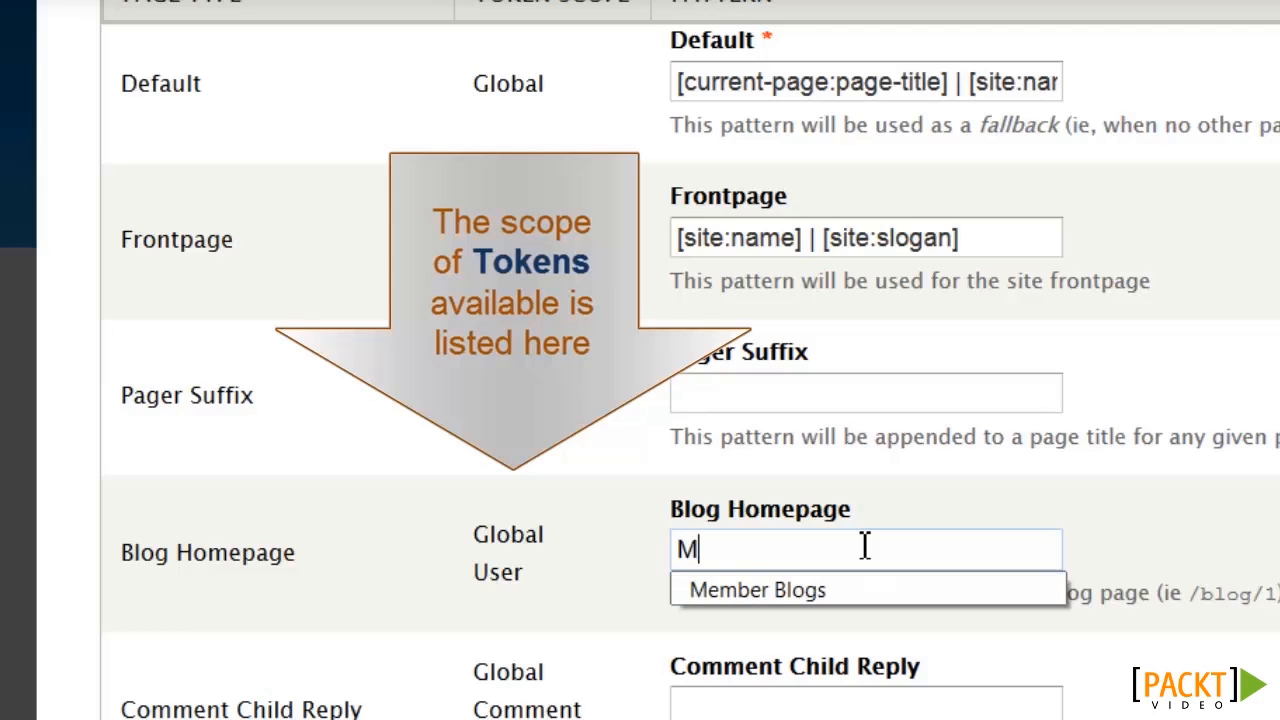
key(Down)
key(Return)
text(for)
scroll(440, 452, down, 10)
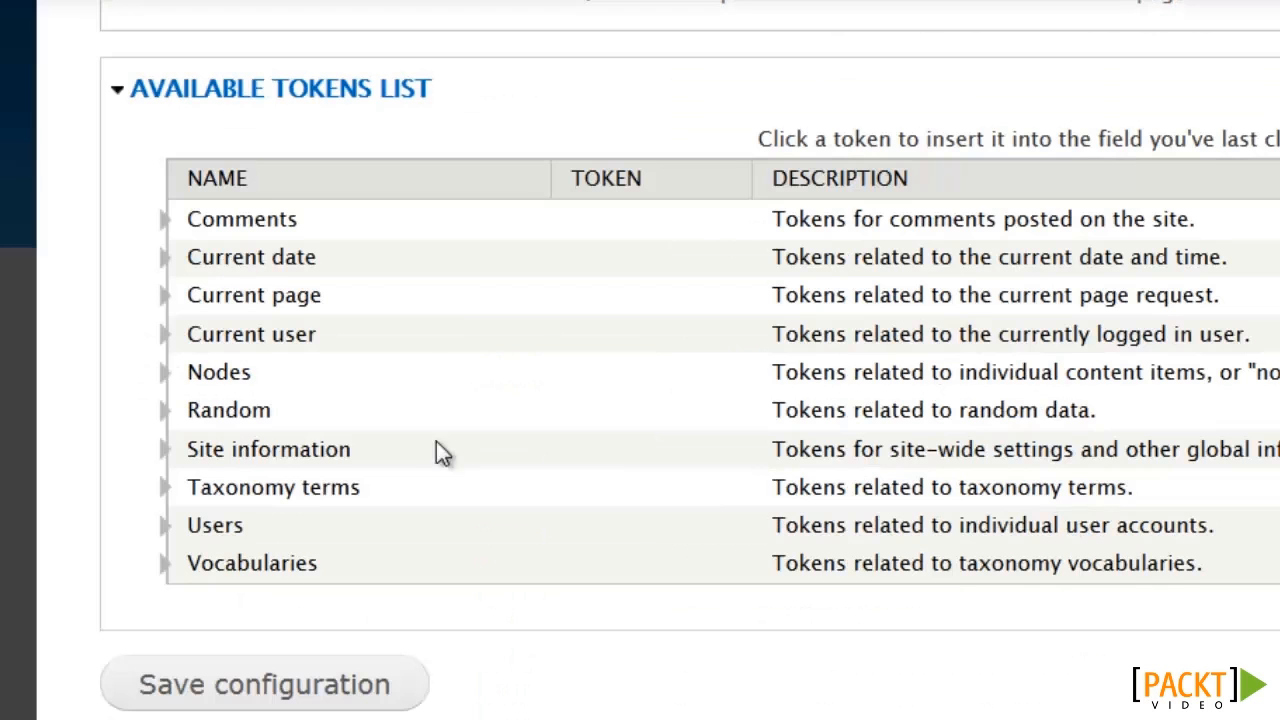
click(163, 378)
click(677, 423)
scroll(1011, 409, up, 10)
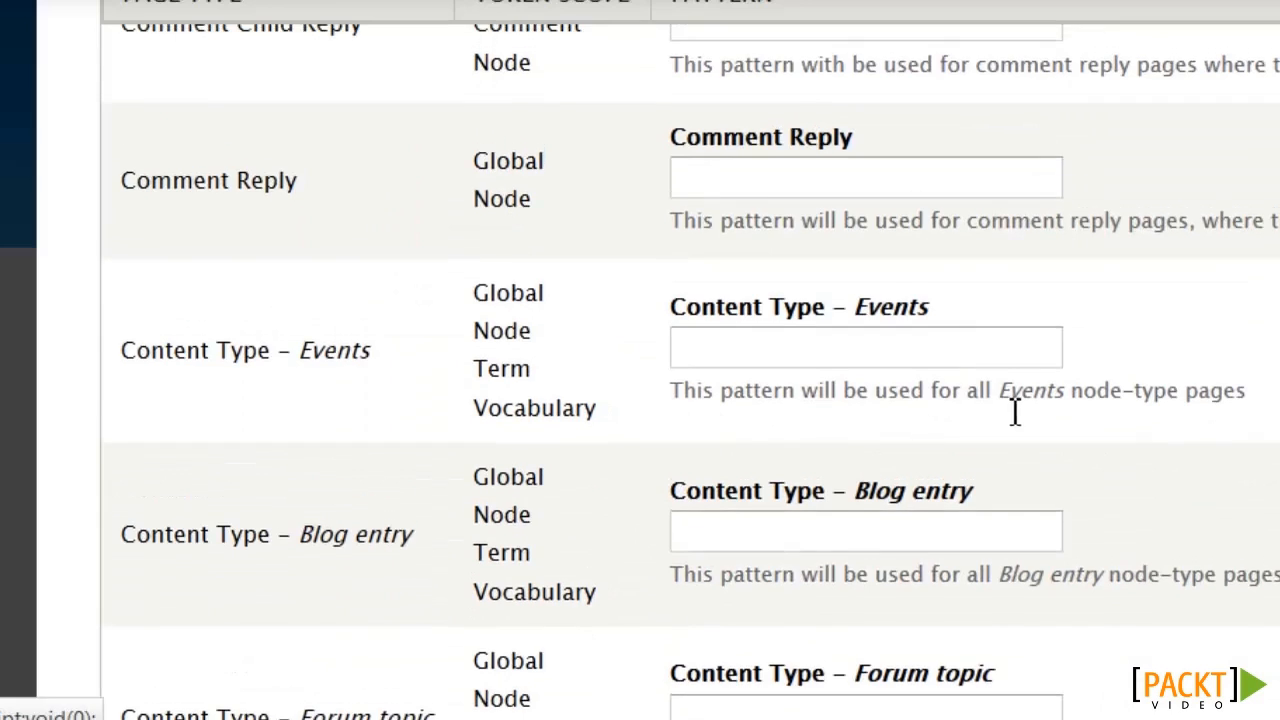
Start the Blog entry content type's title pattern with the Author token and the text, reading "[node:author] Blog :".
scroll(1013, 410, down, 5)
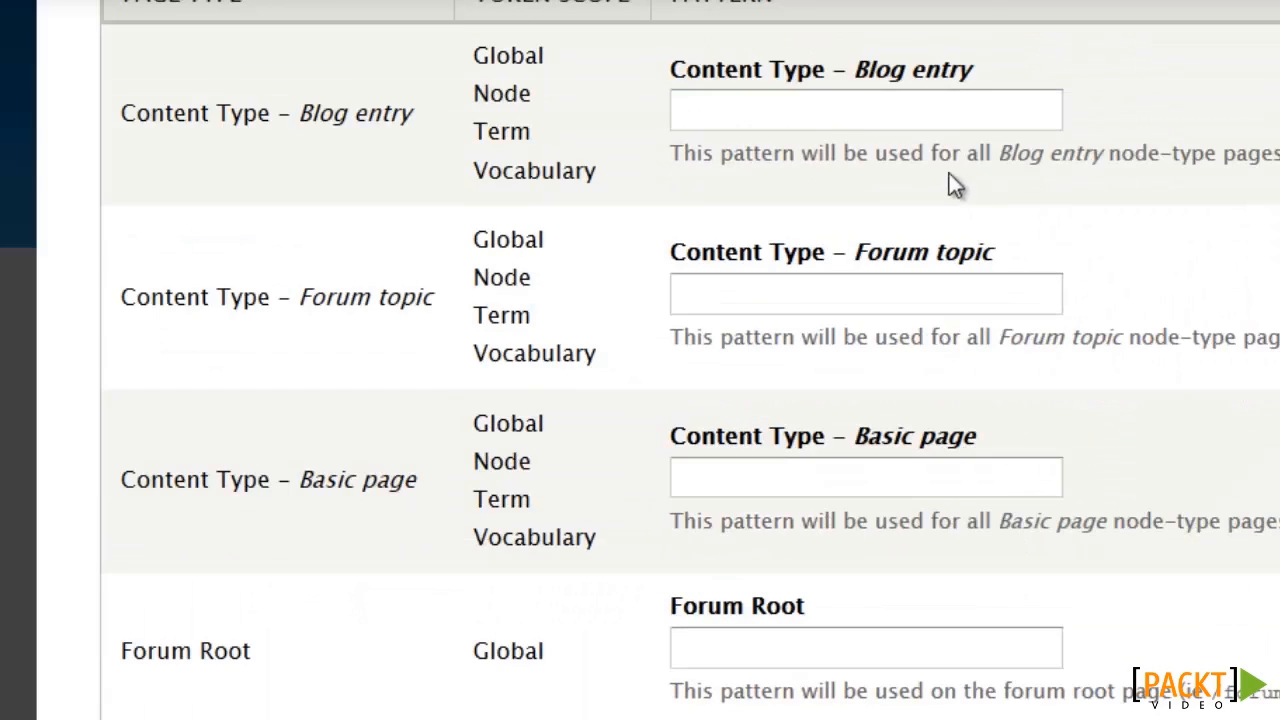
click(924, 119)
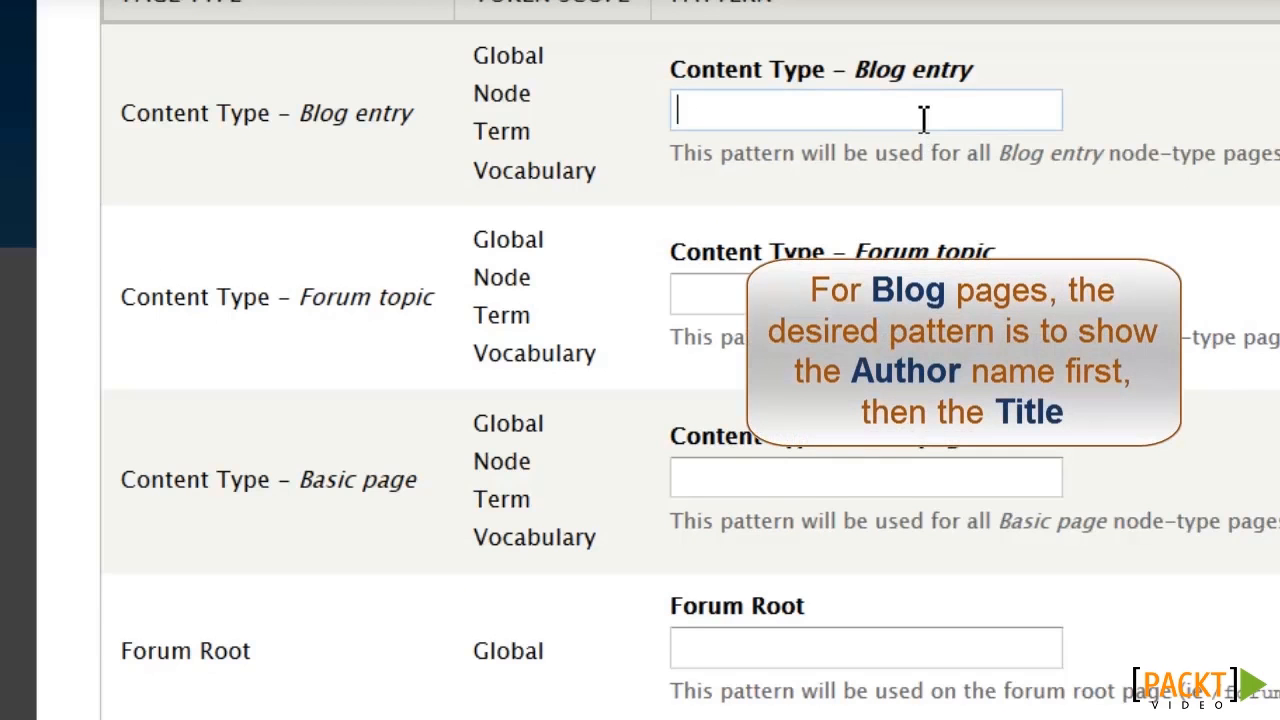
scroll(924, 119, down, 6)
scroll(1083, 251, down, 3)
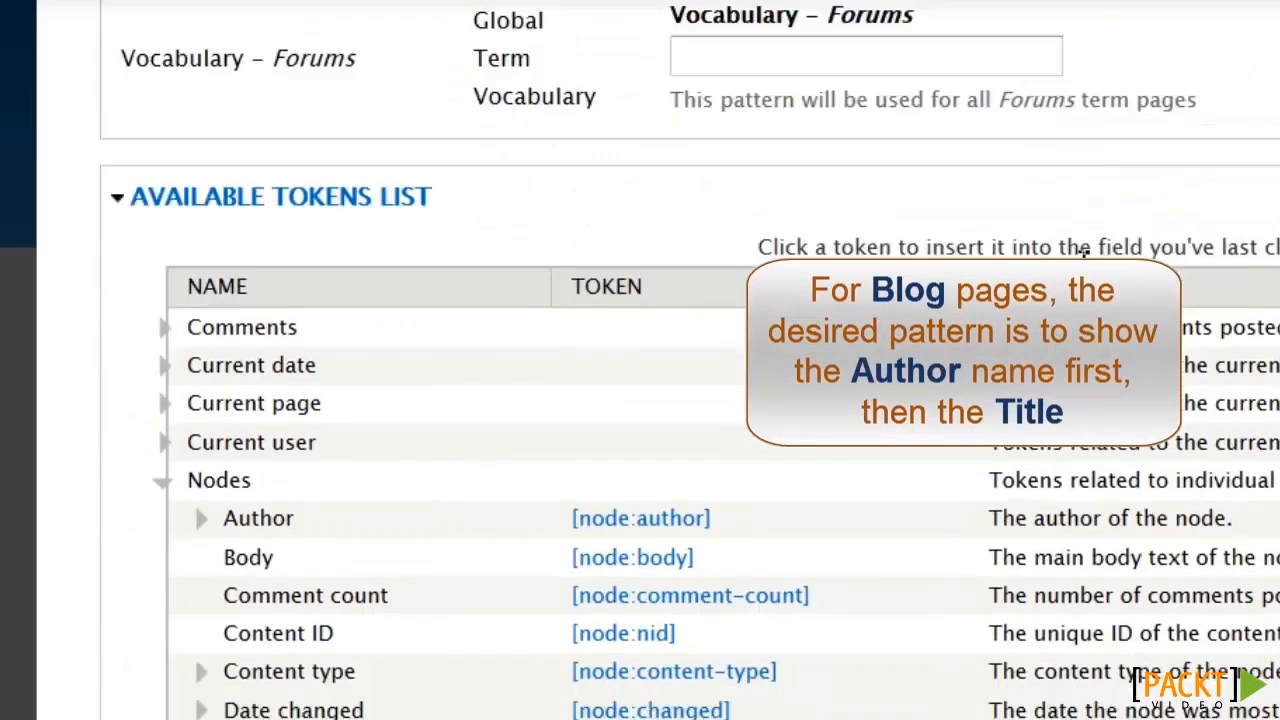
scroll(1083, 251, up, 1)
click(651, 594)
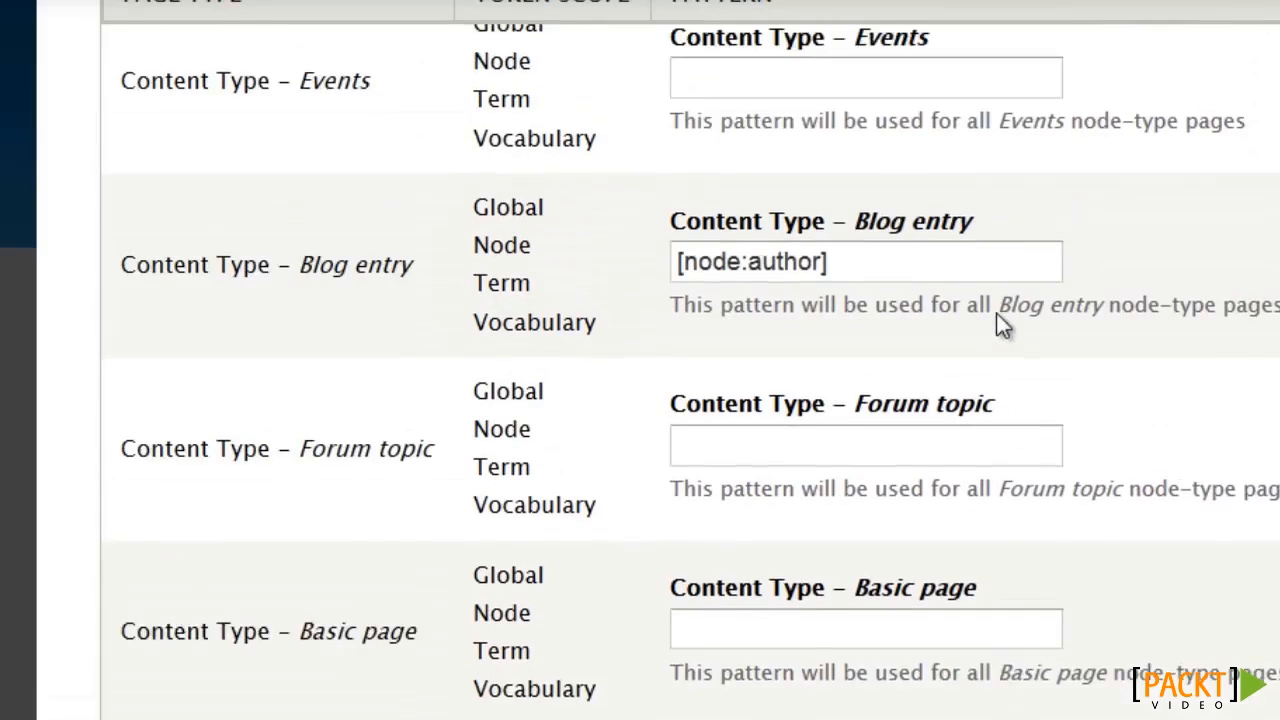
text(Blog :)
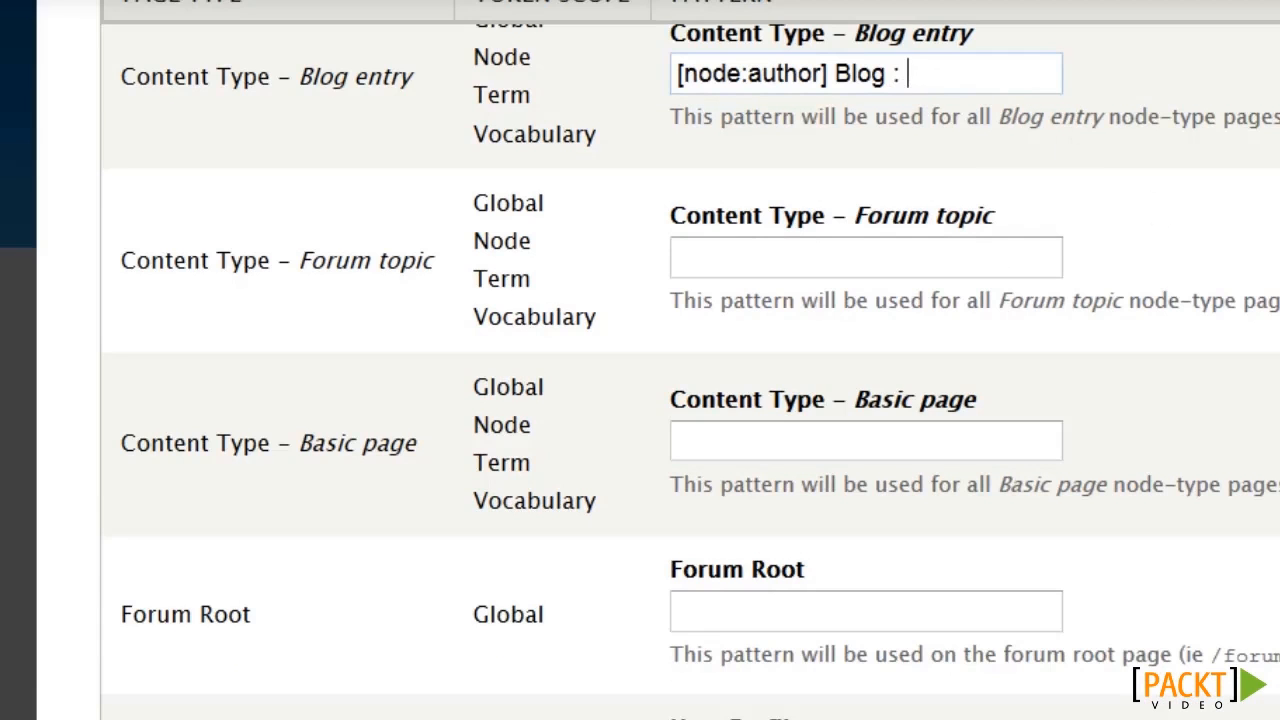
Append the node title token [node:title] to the Blog entry title pattern.
scroll(1197, 283, down, 5)
scroll(1159, 286, down, 3)
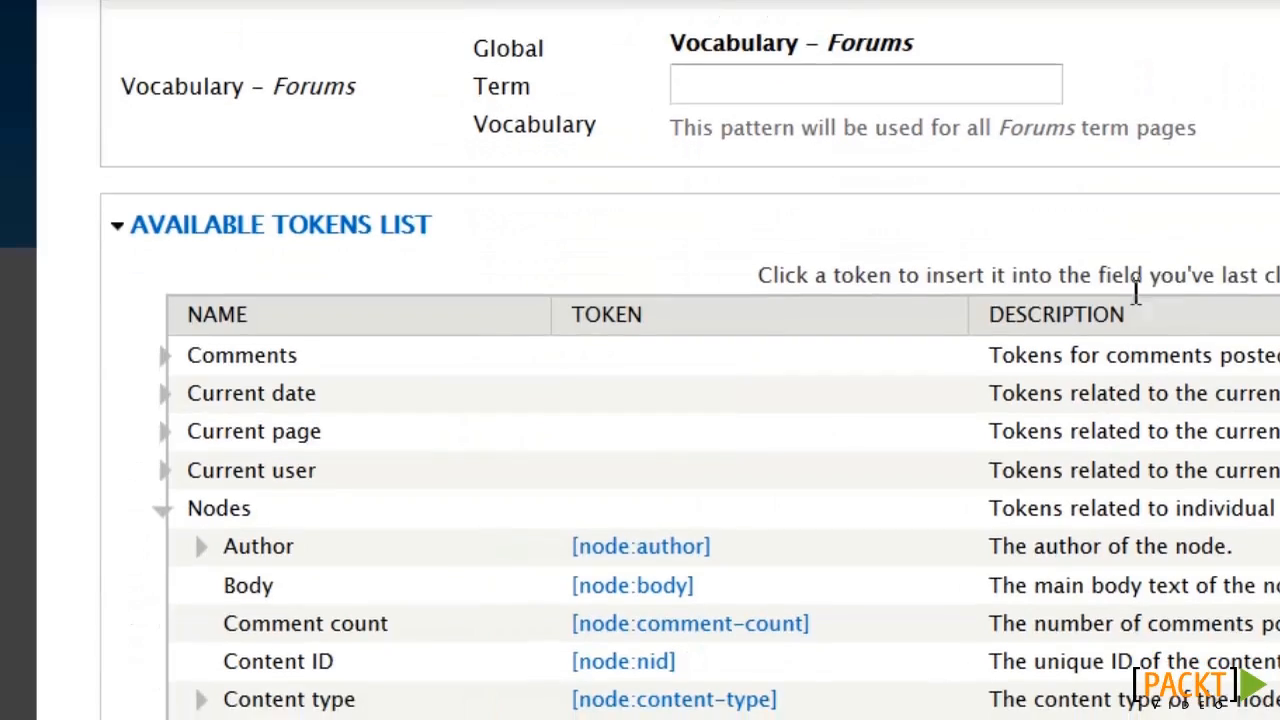
scroll(951, 358, down, 2)
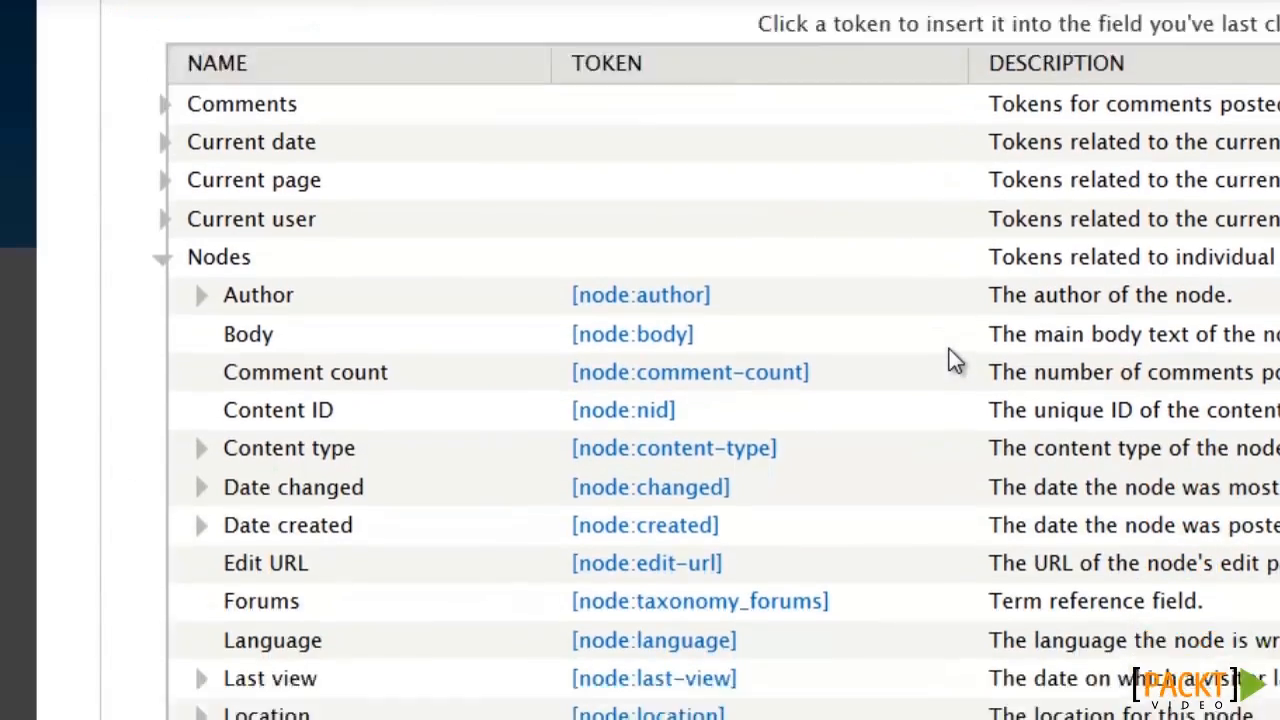
scroll(950, 350, up, 8)
Begin editing the title pattern for the Forum topic content type.
click(940, 268)
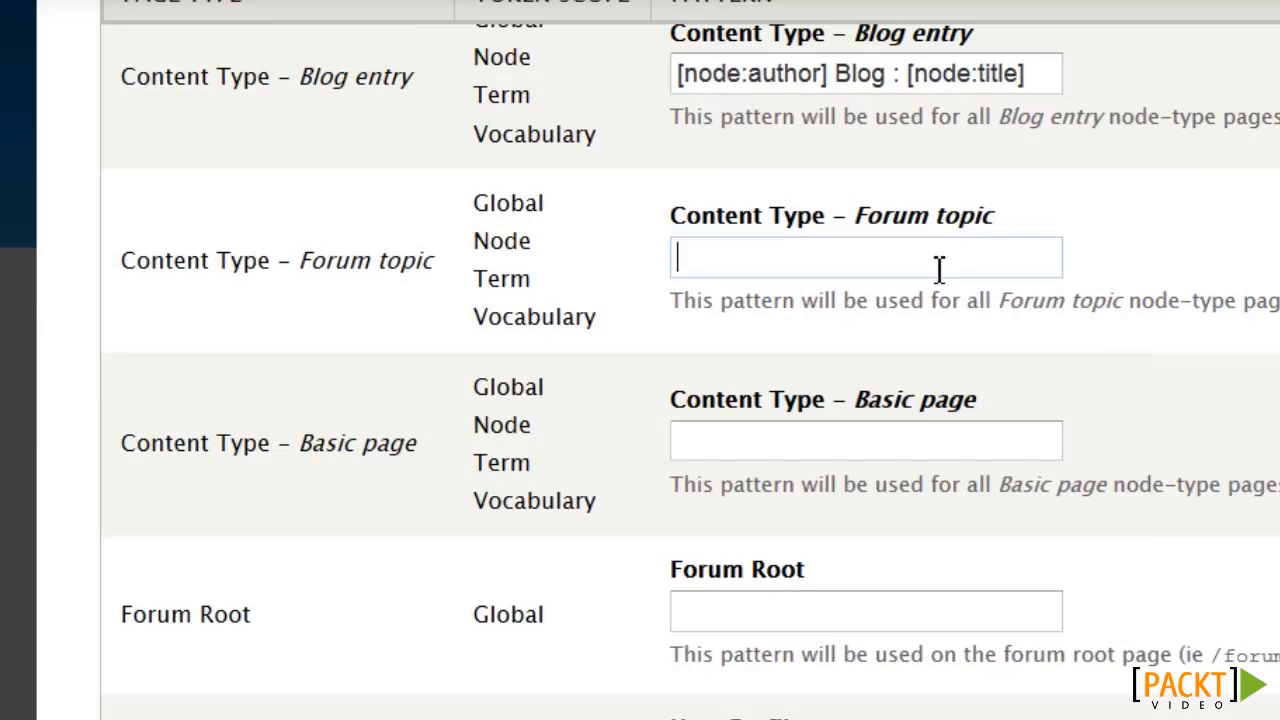